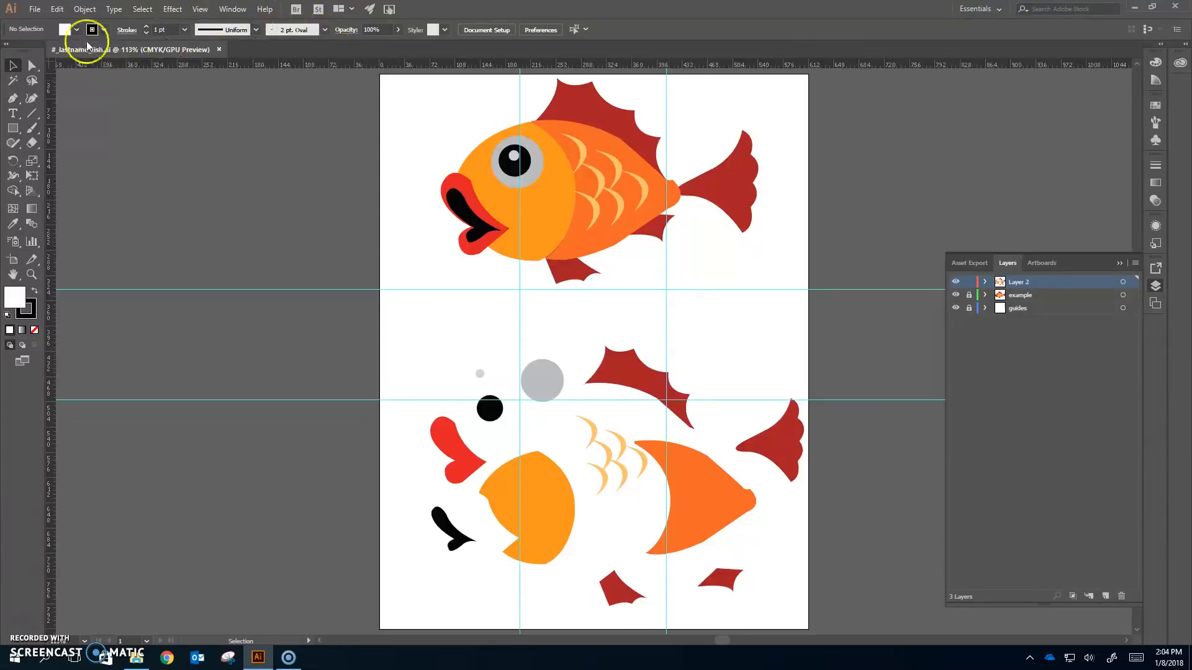
Step: Start saving a copy of the document in the Illustrator folder of the Lamar Consolidated ISD OneDrive
click(35, 8)
click(110, 124)
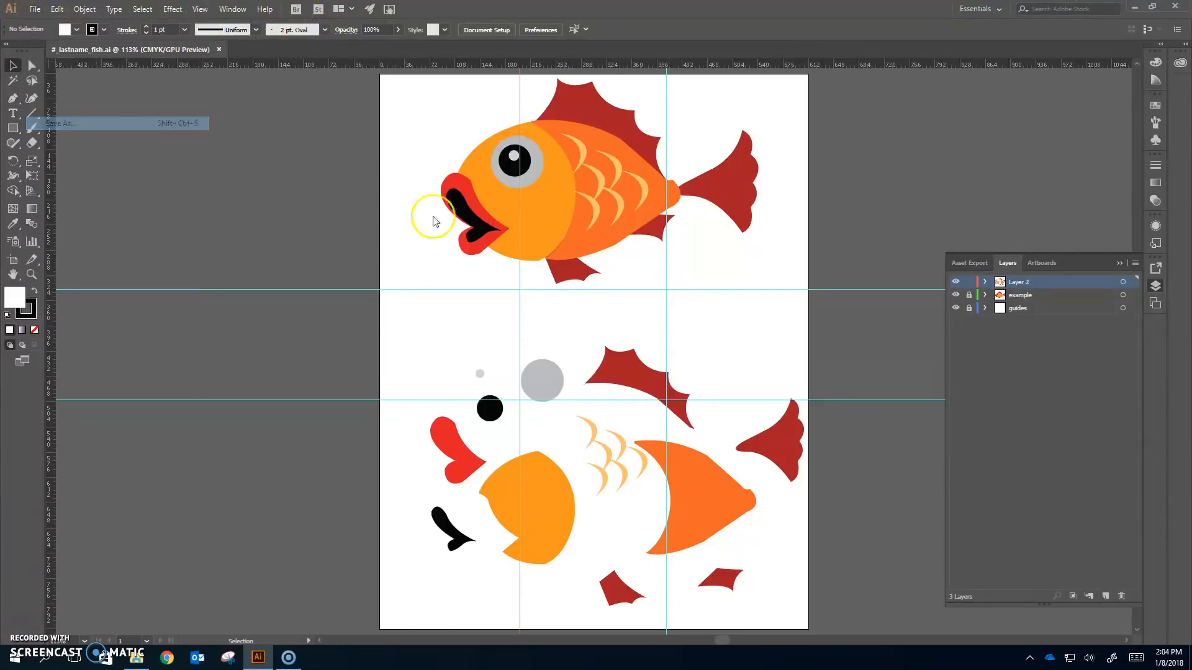
drag(97, 161, 95, 96)
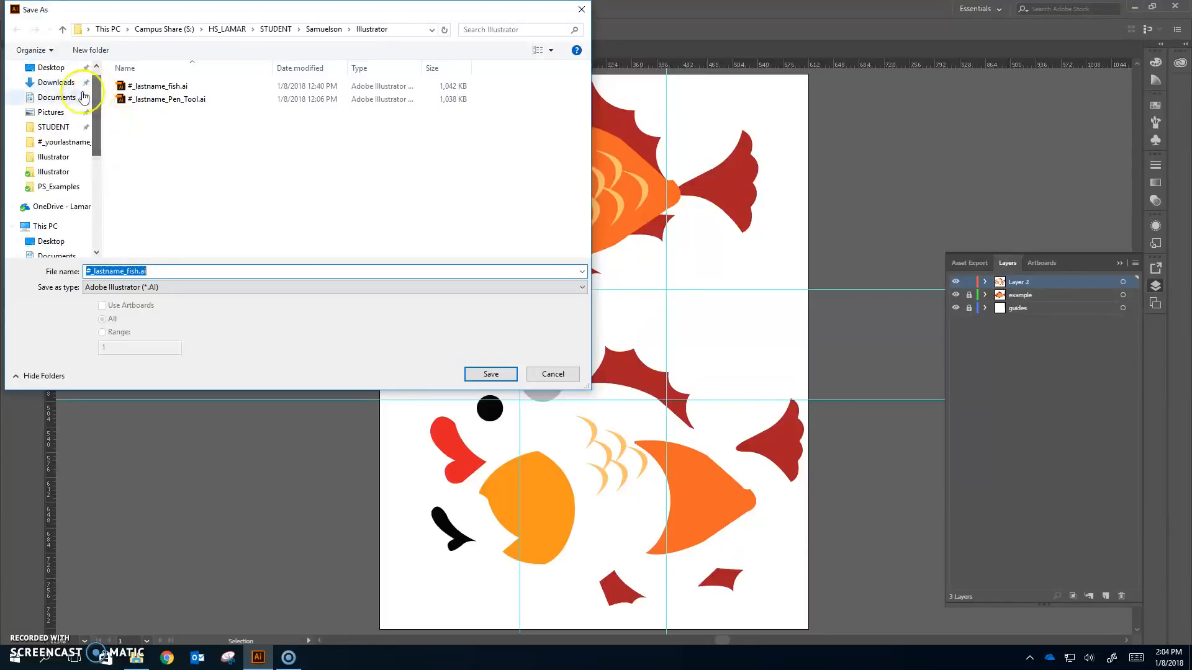
click(65, 206)
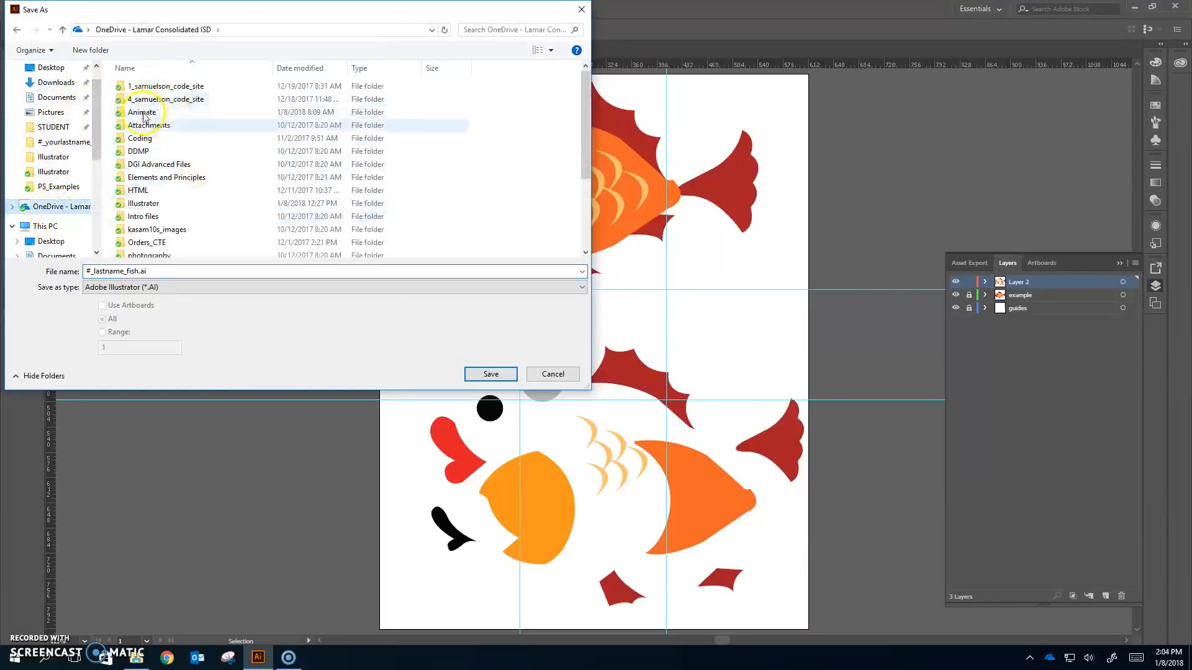
double_click(163, 203)
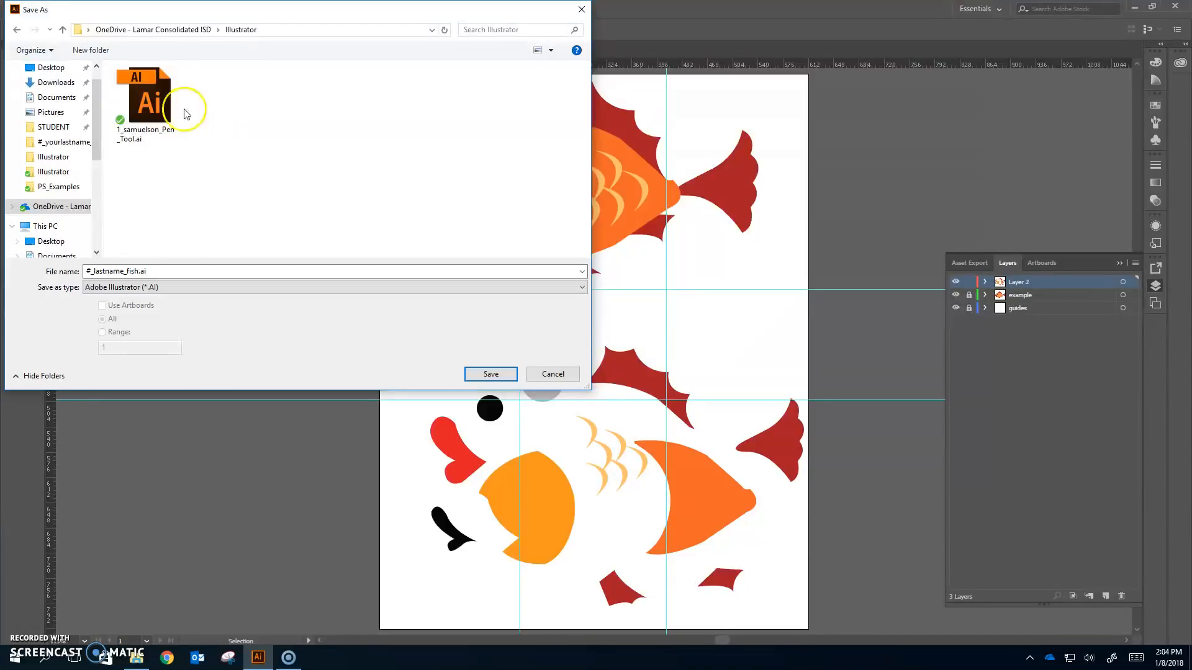
Step: Replace the file name's placeholders with 1 and the last name, keep the _fish.ai ending, and save with the default Illustrator options
click(122, 272)
click(121, 273)
key(shift+Home)
text(1)
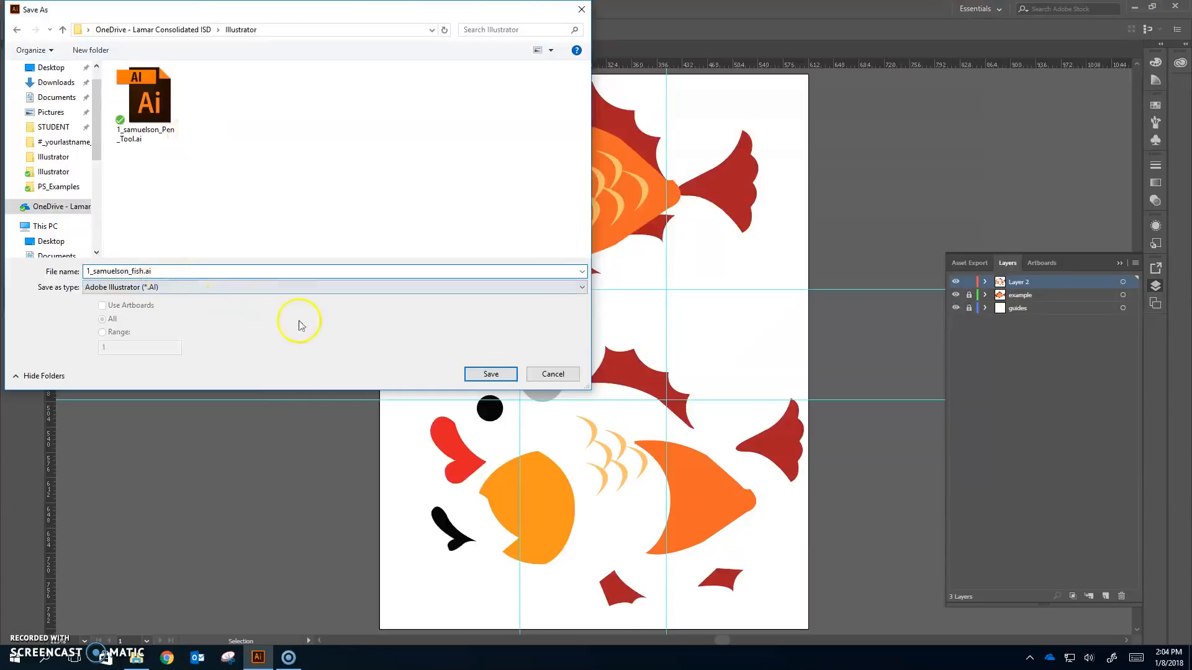
click(490, 374)
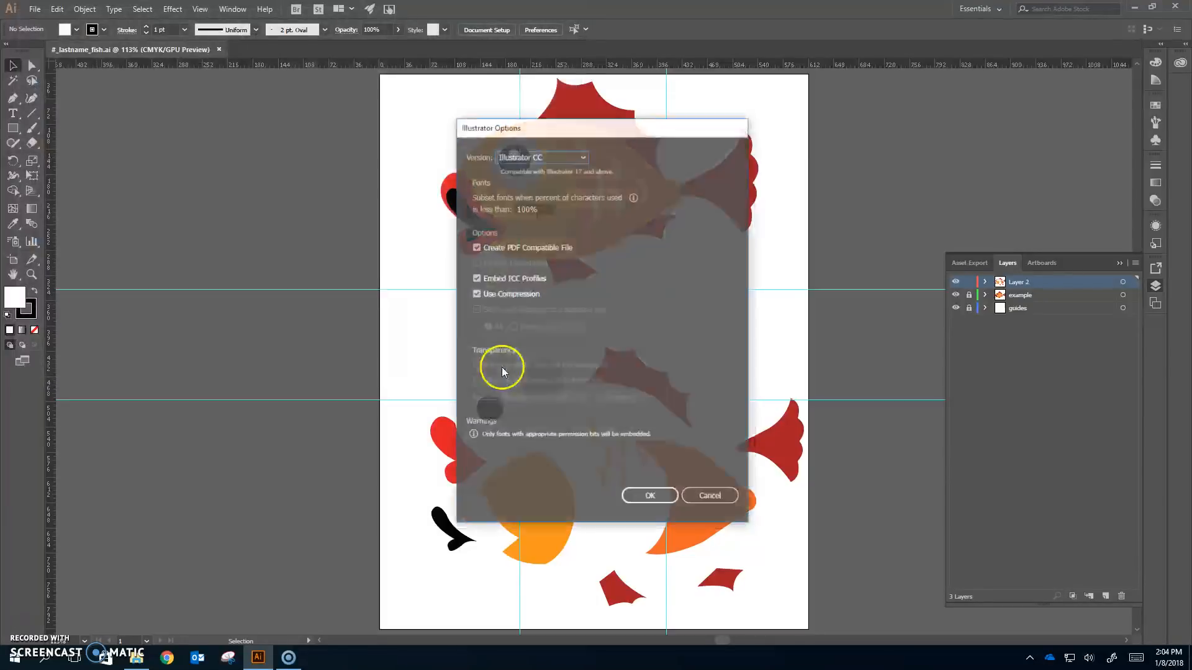
click(648, 493)
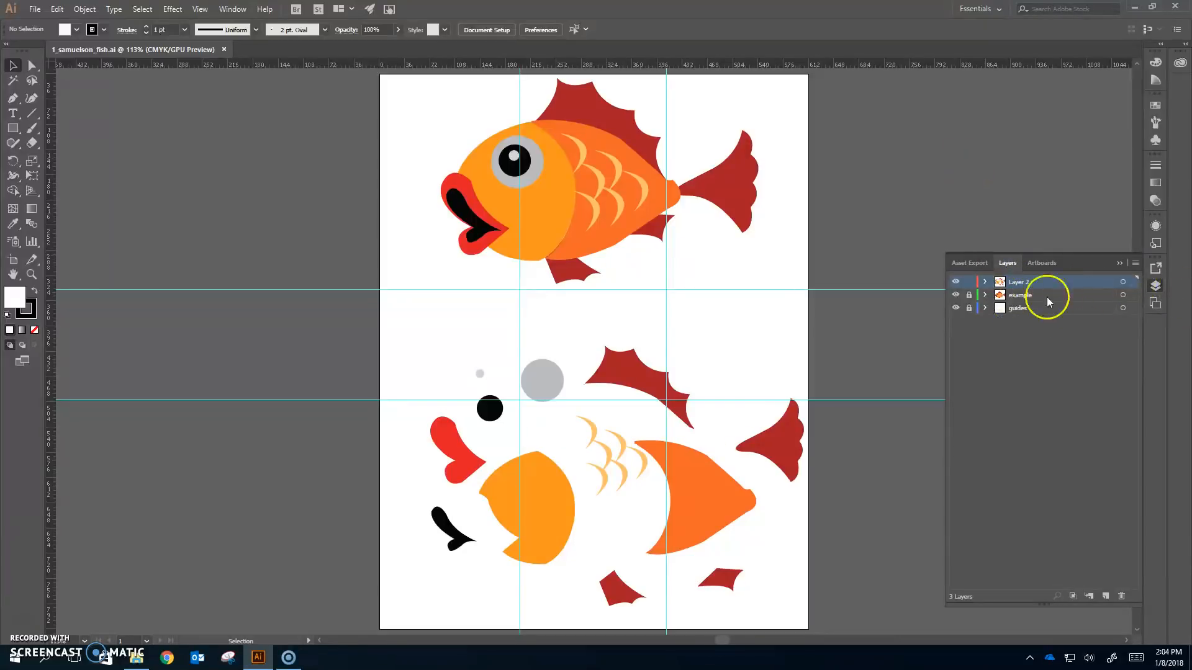
Step: Expand Layer 2 in the layer list to show its individual paths
click(234, 10)
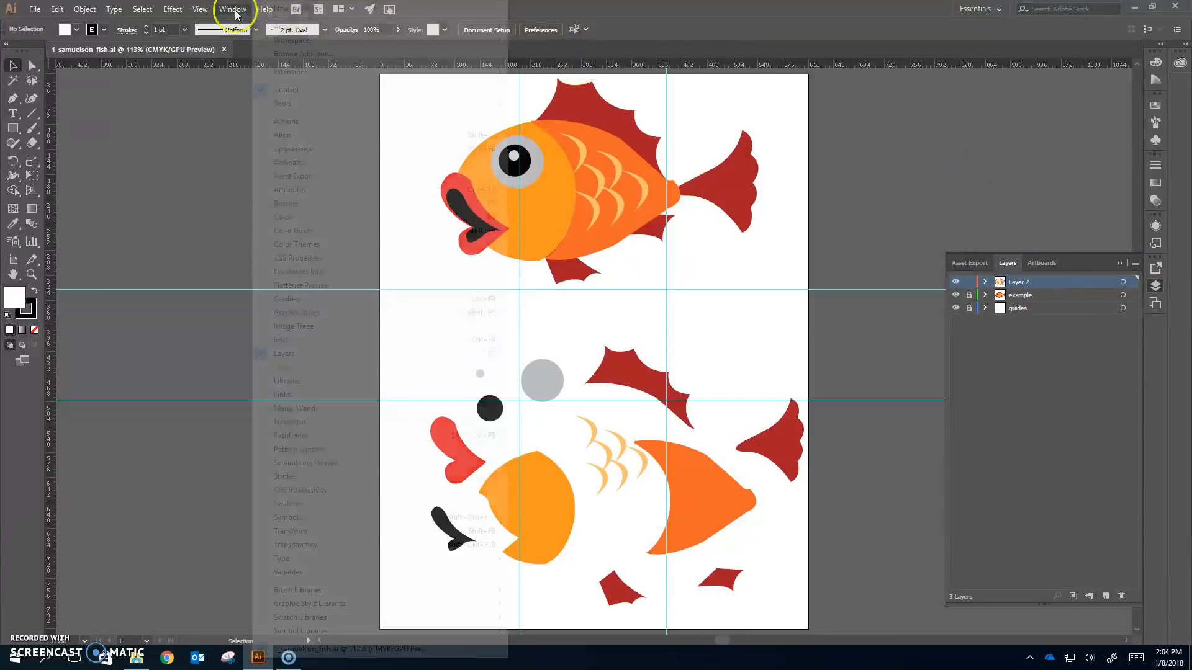
click(954, 78)
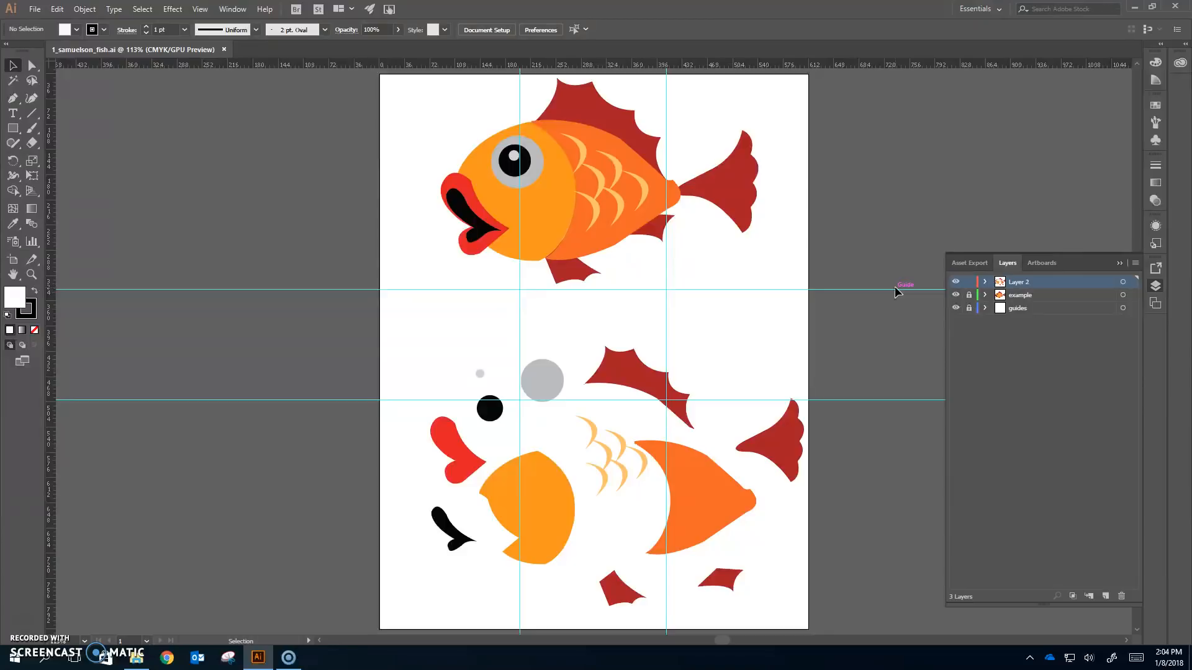
click(1036, 265)
click(1020, 300)
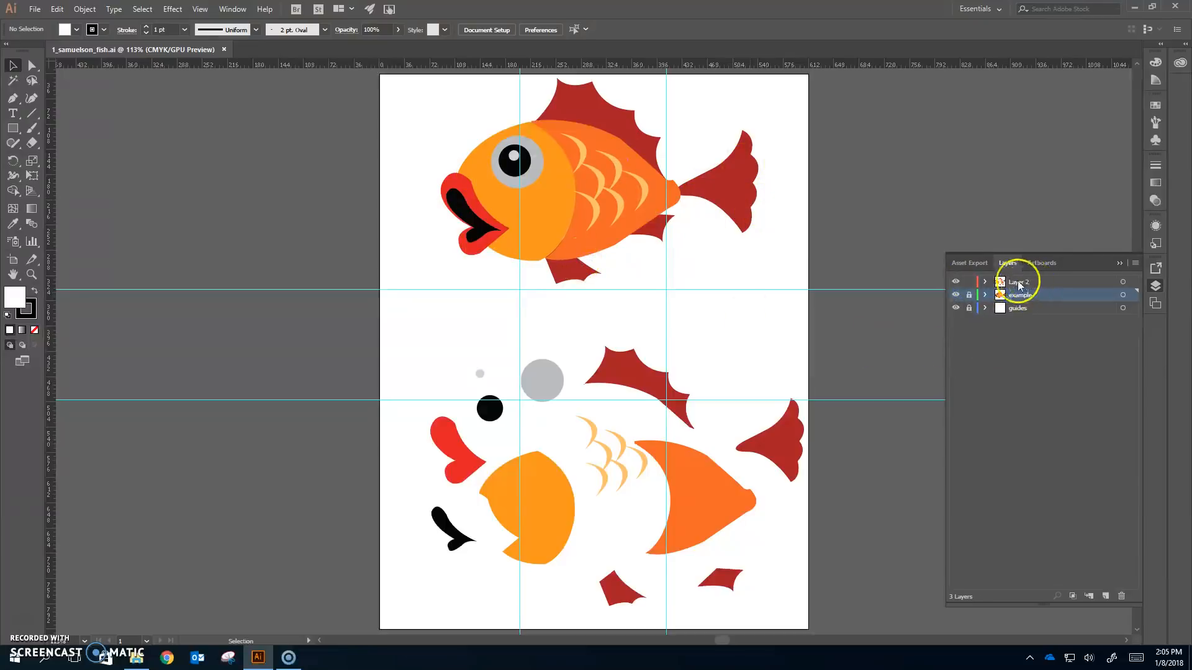
click(985, 282)
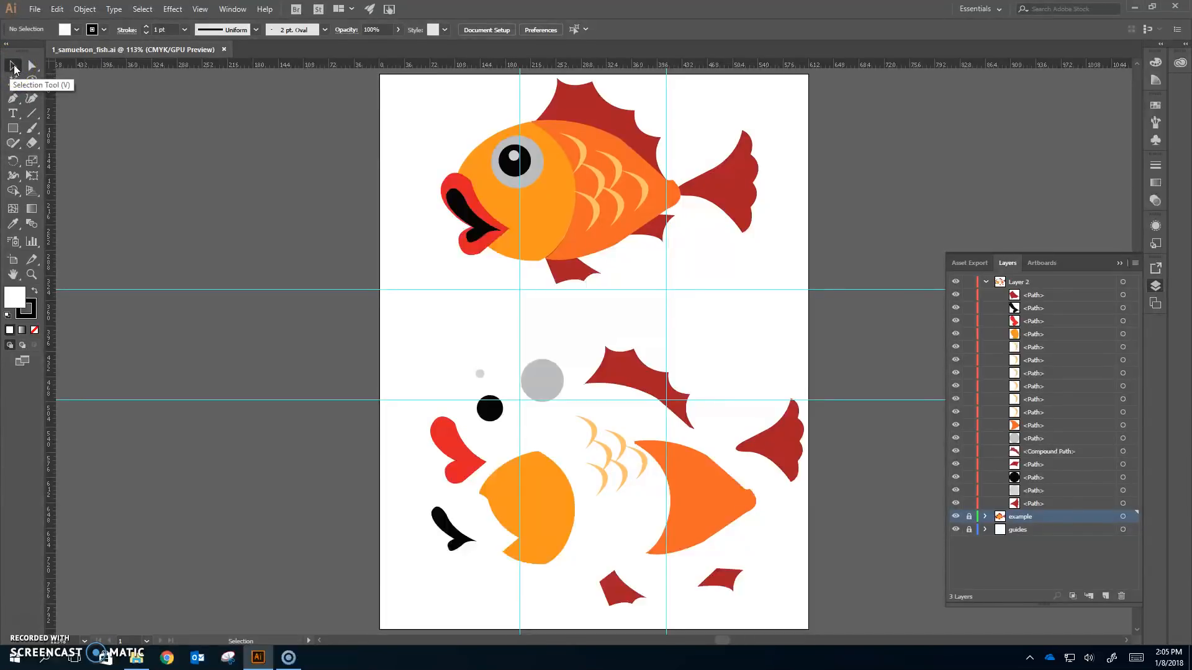
Step: Select the separate dorsal fin in the lower artwork with the Direct Selection tool
click(38, 69)
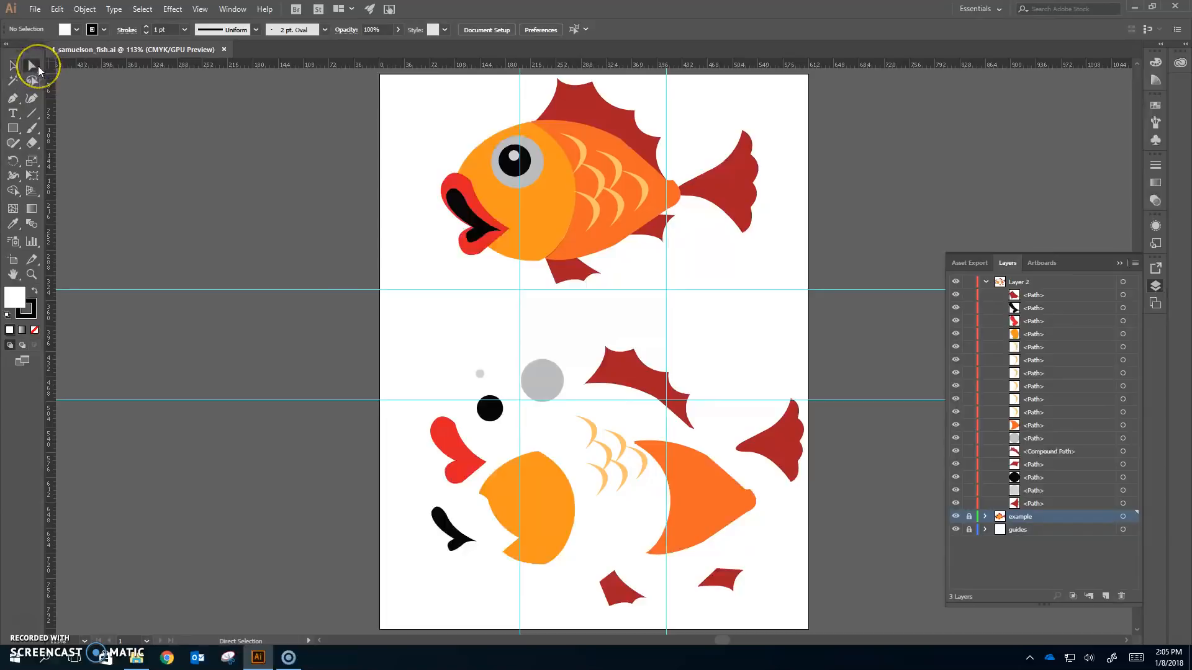
click(32, 69)
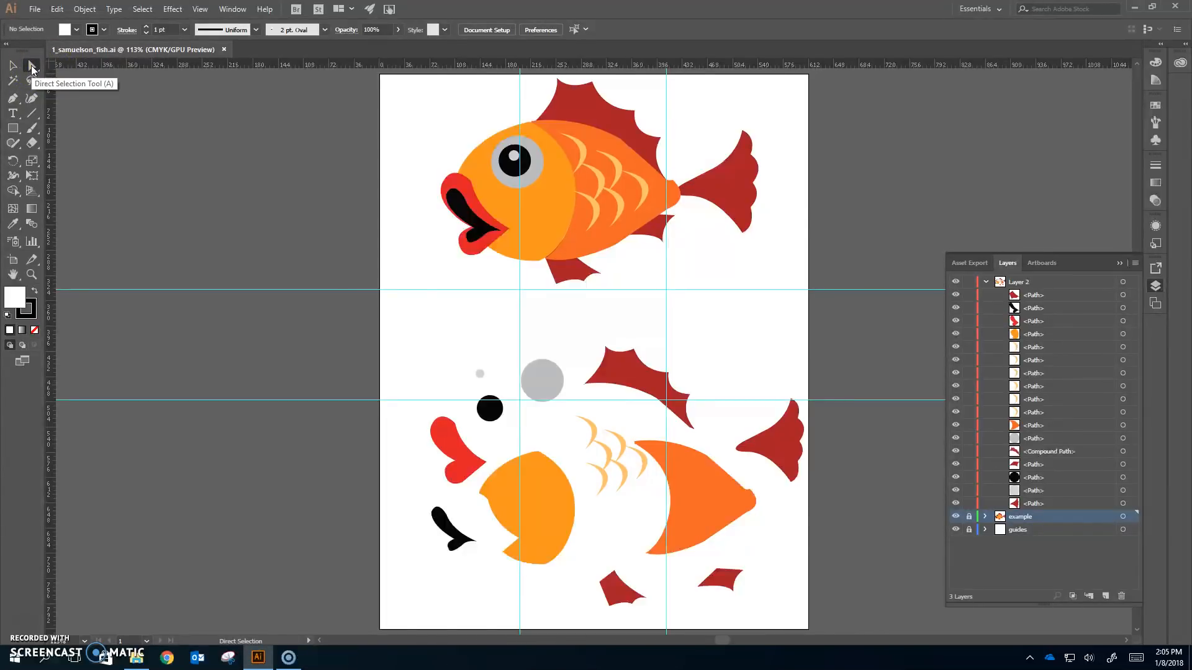
click(13, 66)
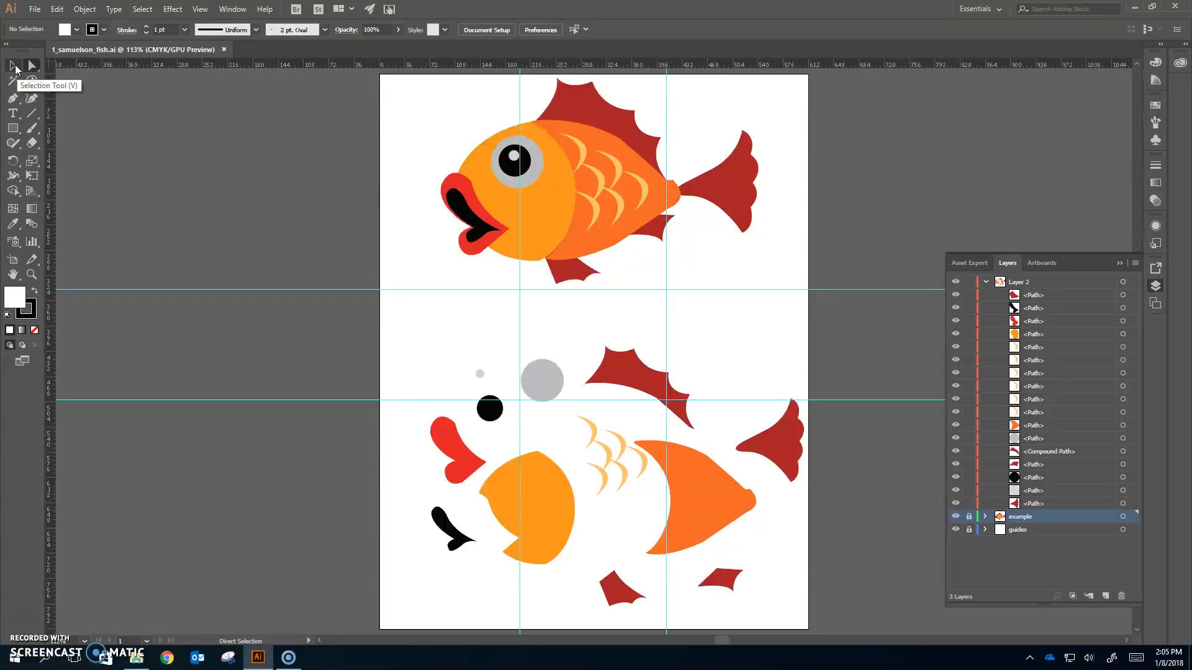
click(33, 65)
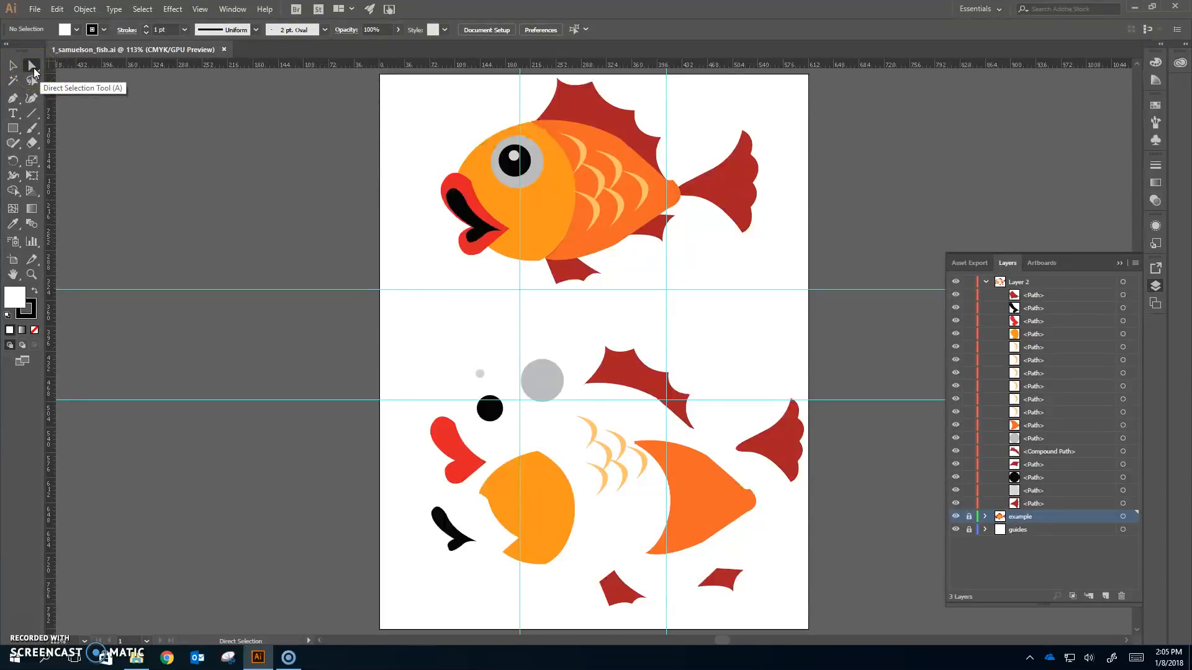
click(625, 375)
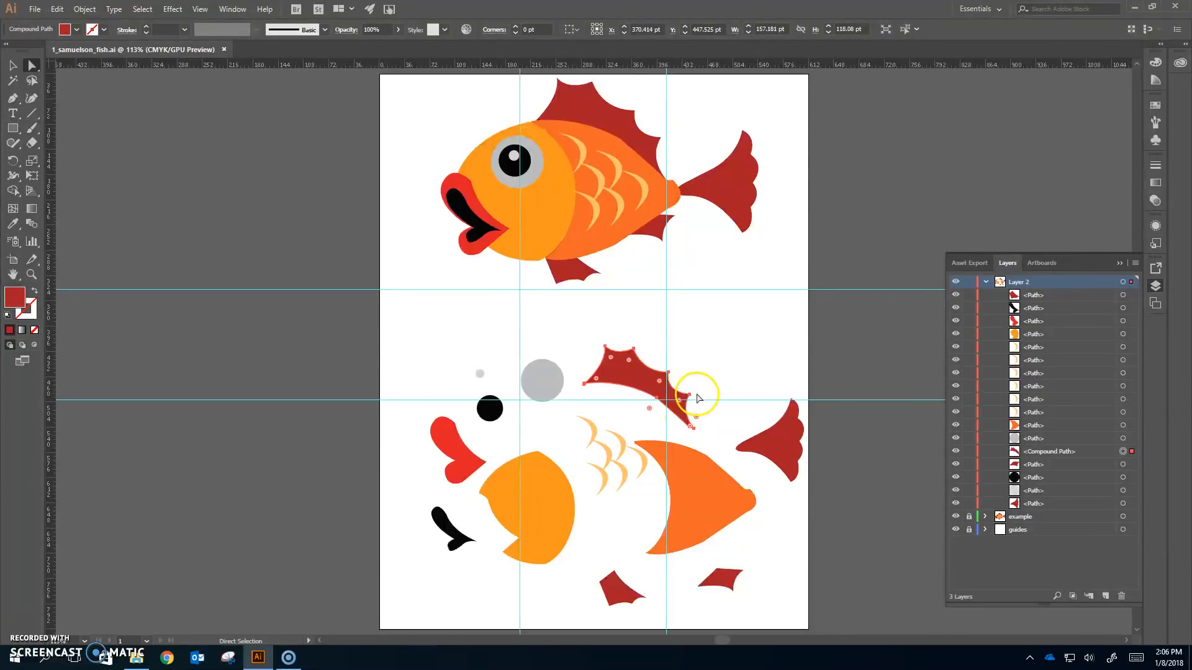
Step: Try to shift the dorsal fin slightly sideways, undo the move, and deselect the fin
drag(669, 375, 681, 374)
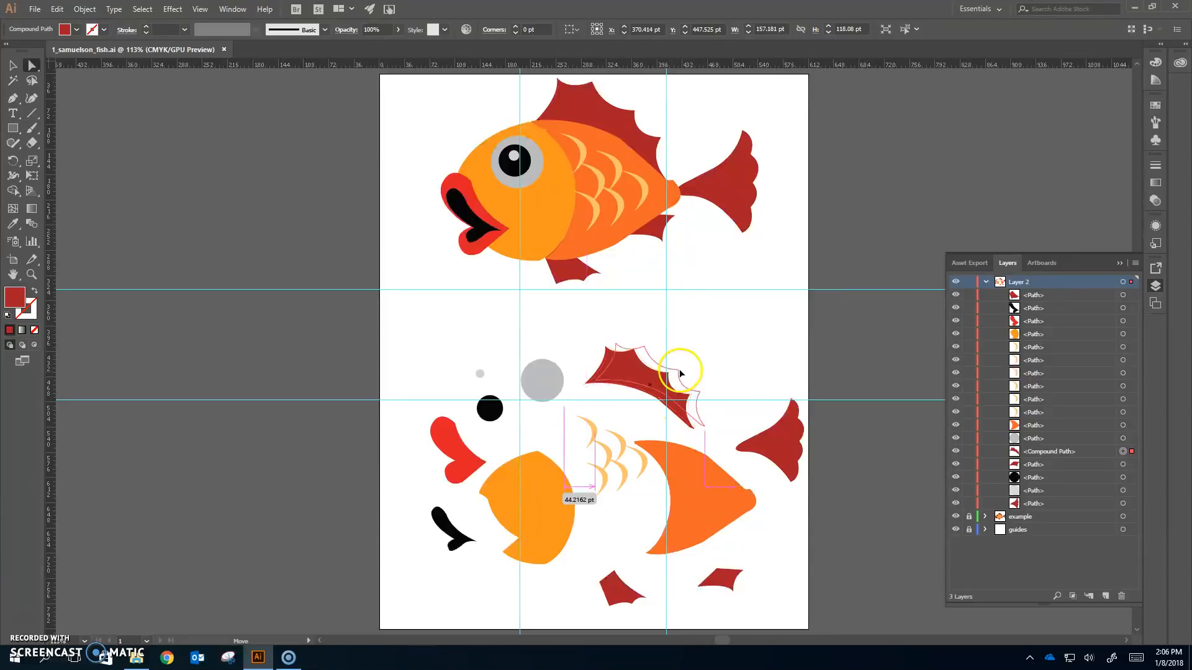
key(ctrl+z)
click(671, 343)
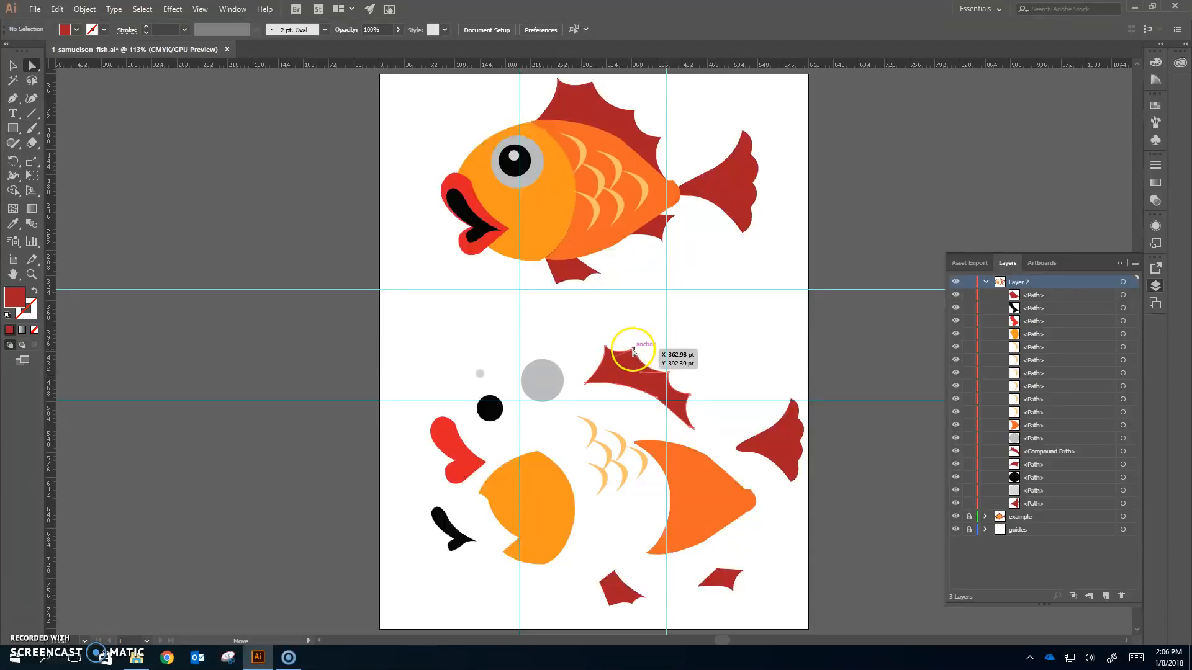
Step: Reshape the dorsal fin's spiked upper edge by moving its second peak's anchor point and adjusting the curve handles
click(638, 349)
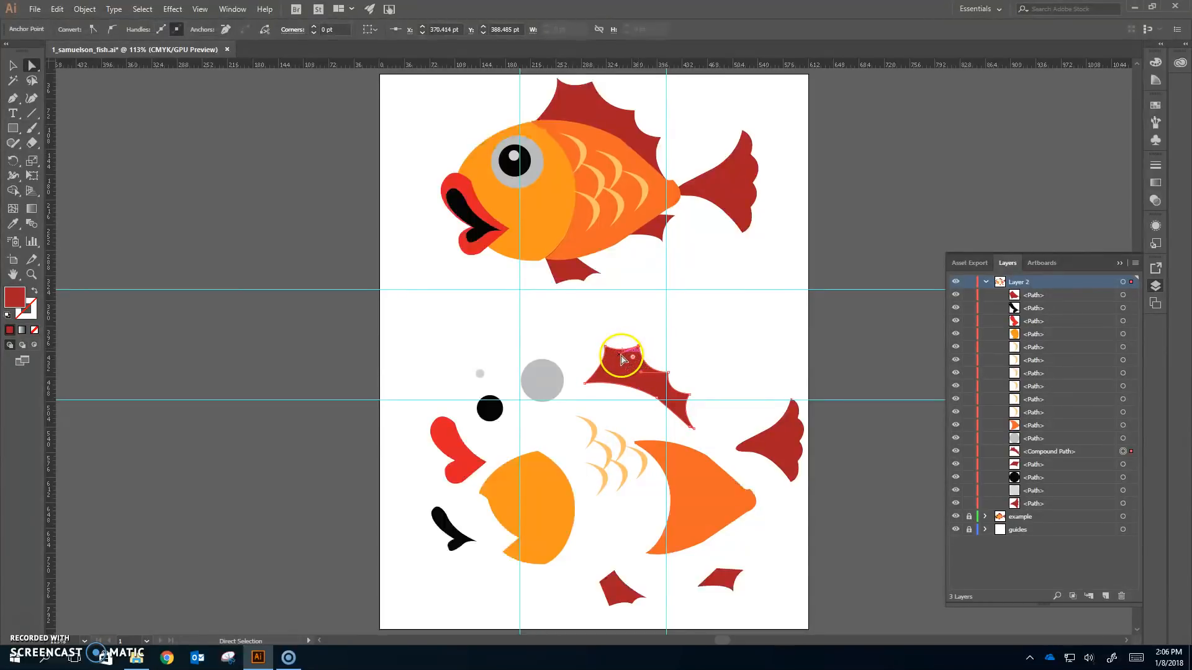
drag(620, 357, 648, 388)
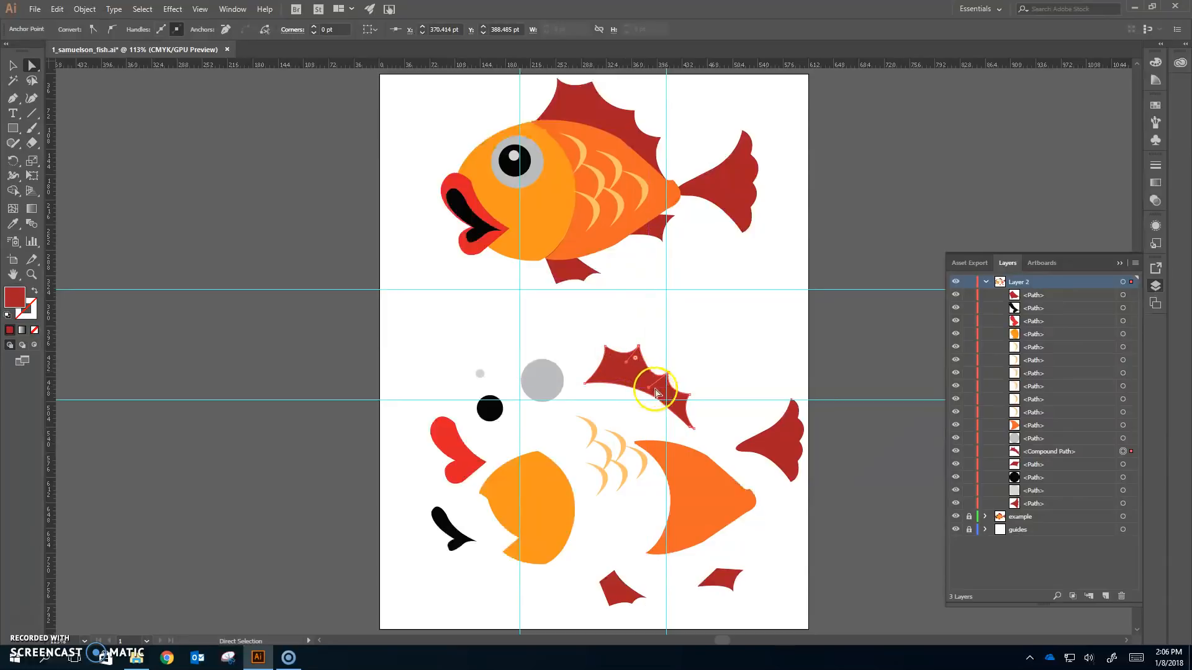
click(690, 397)
drag(669, 402, 676, 407)
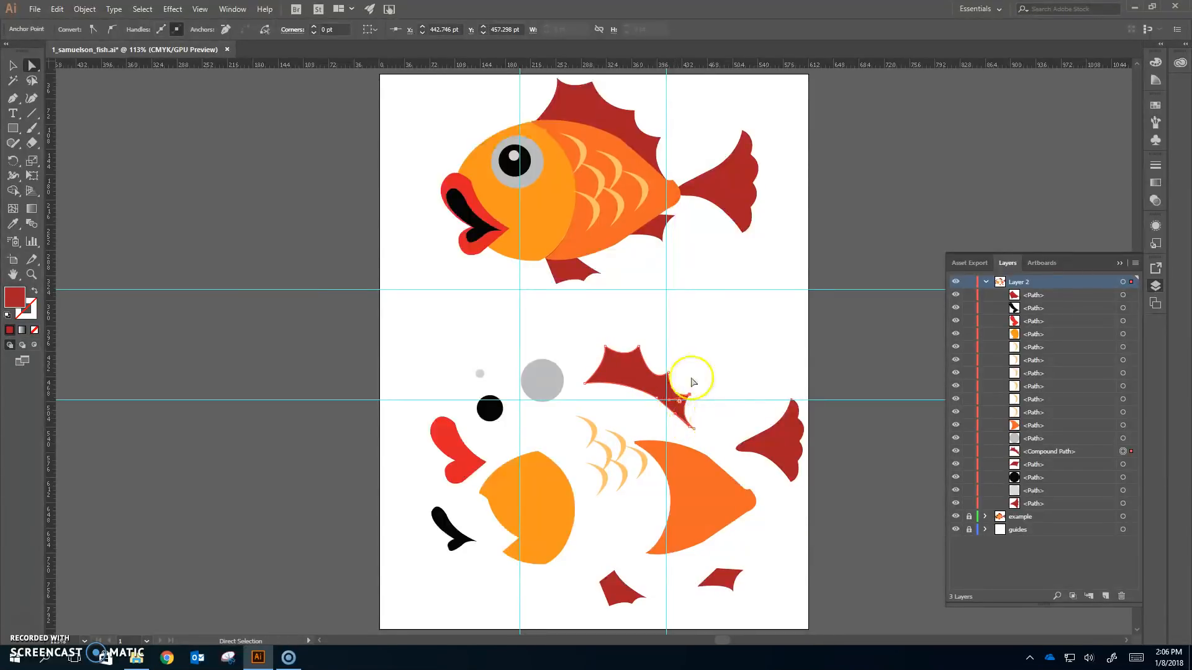
Step: Select the whole dorsal fin and only the anchor point at its front tip, and clear the selection with the Selection tool
click(607, 386)
click(597, 398)
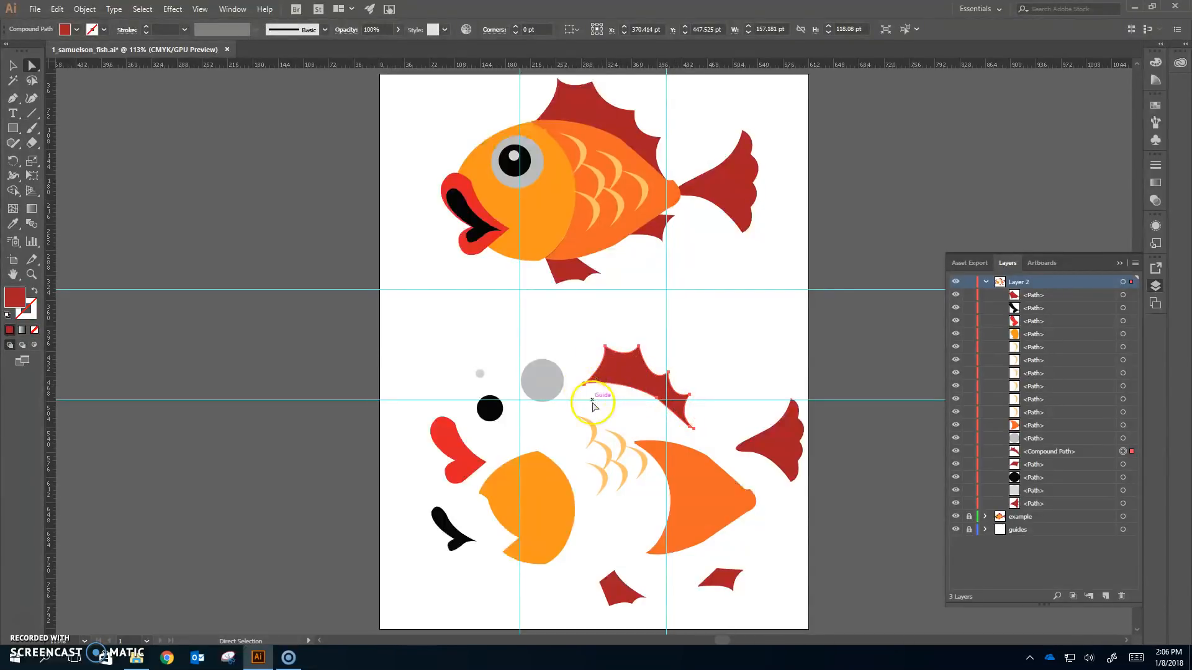
click(586, 386)
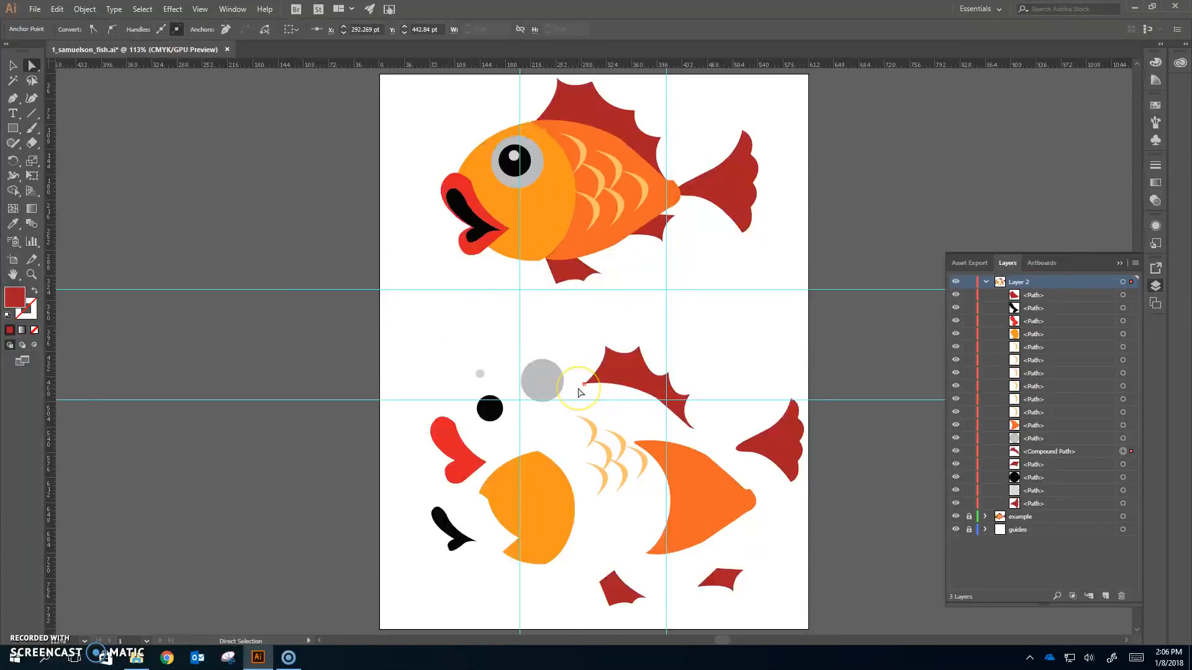
click(14, 67)
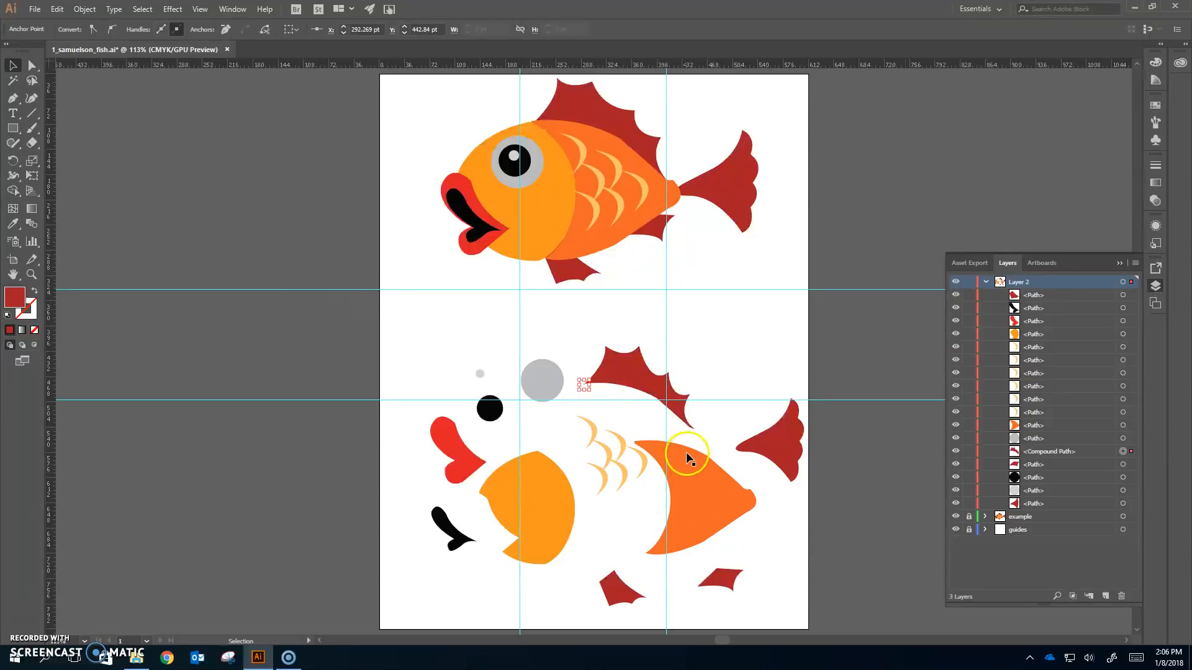
click(639, 414)
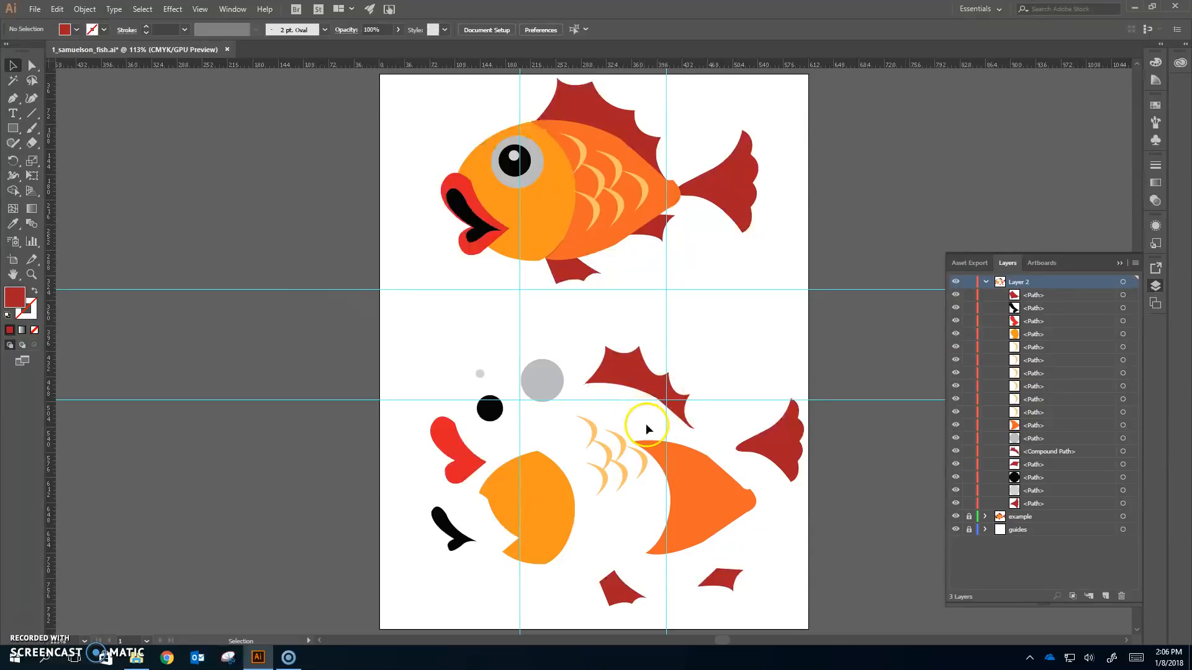
Step: Select individual loose fish scales on the artboard and through their paths in Layer 2, and clear the selection
click(590, 429)
click(610, 461)
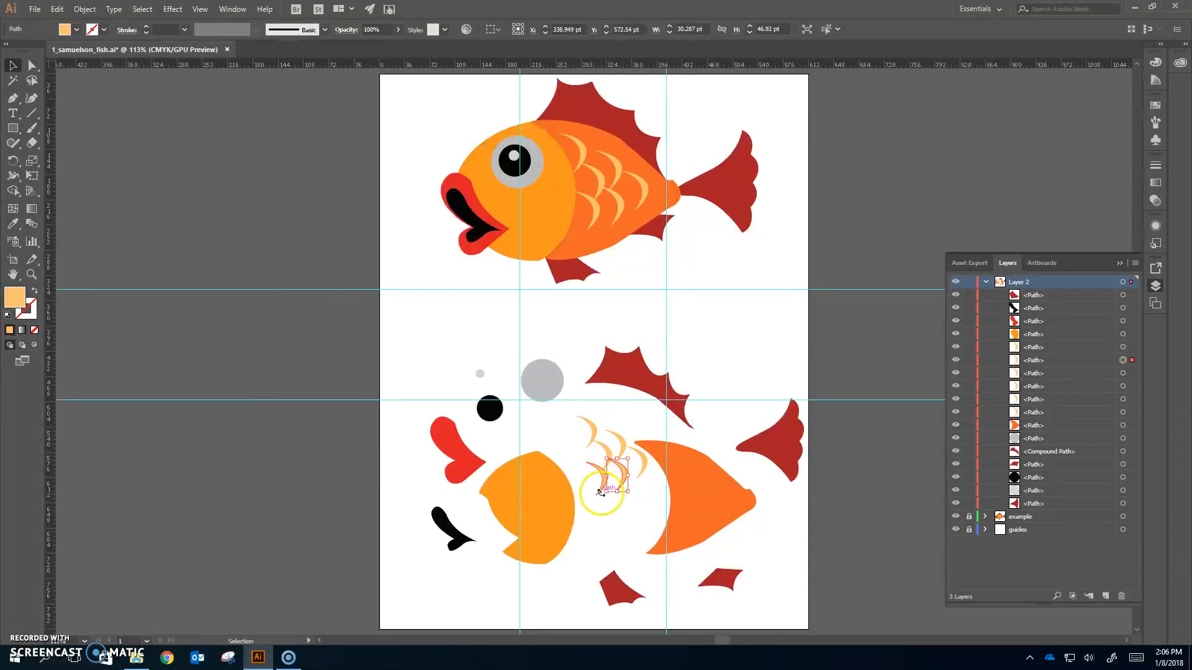
click(643, 464)
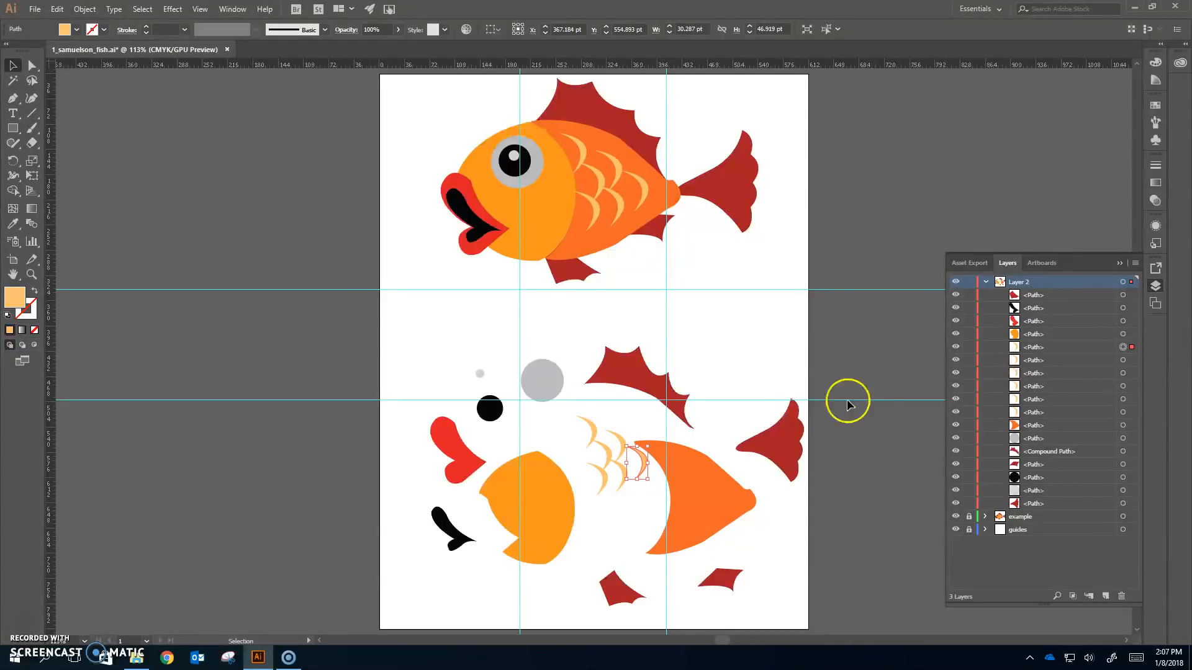
click(1052, 348)
click(1063, 401)
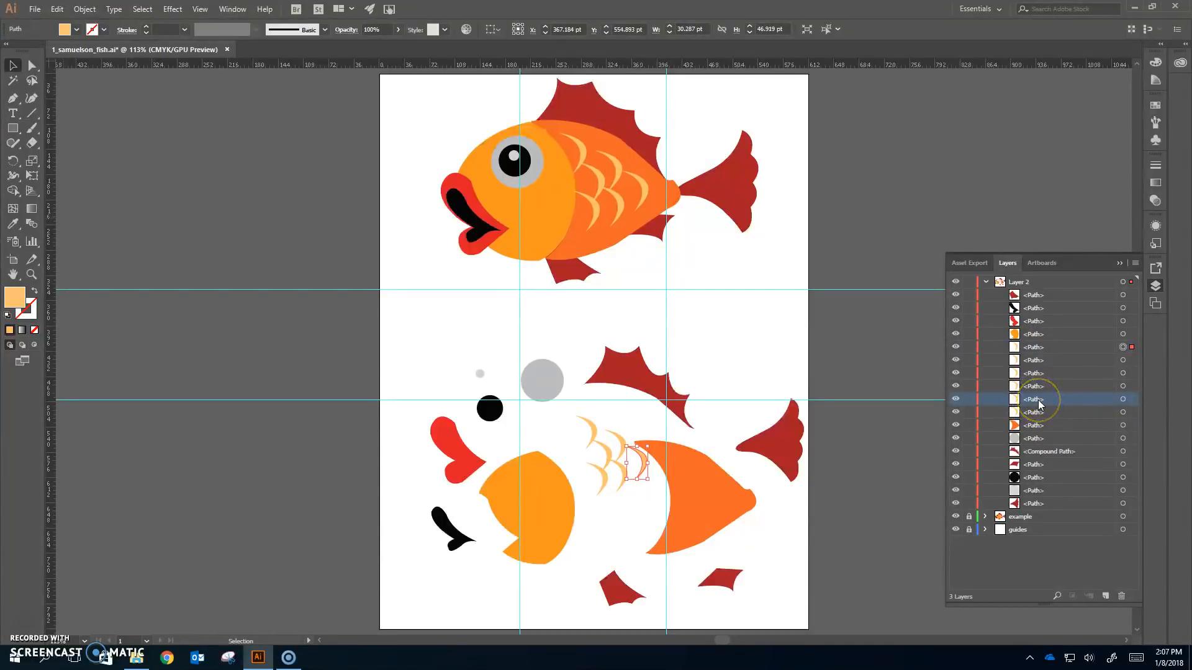
click(1123, 399)
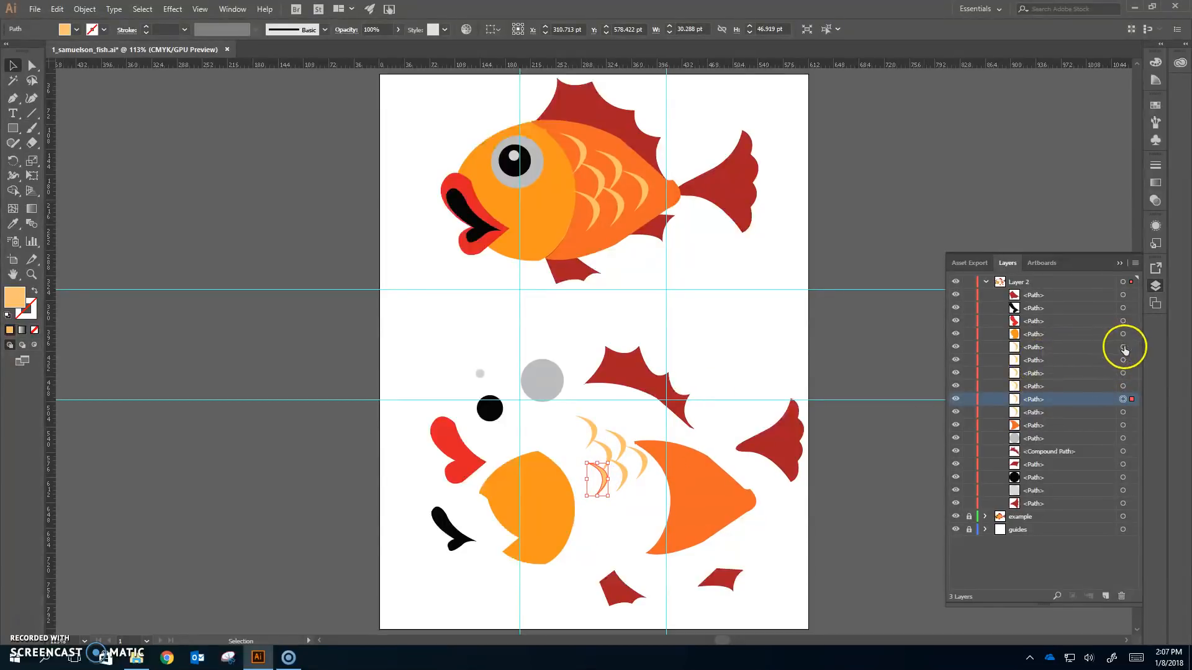
click(635, 510)
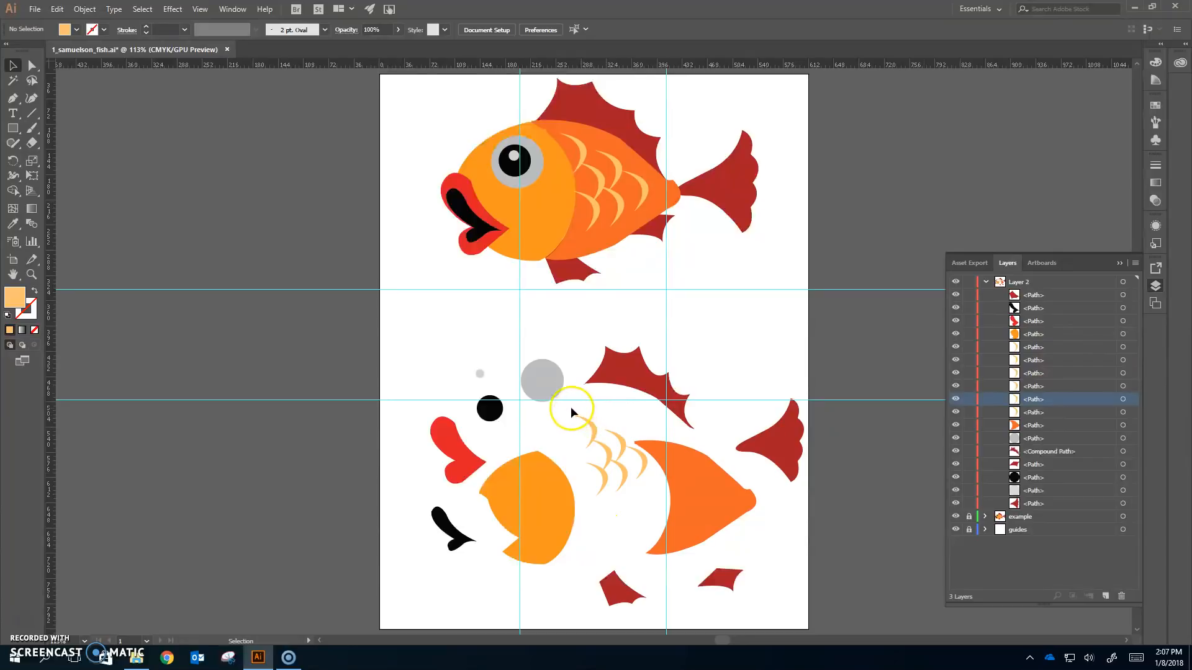
Step: Try marquee selections over part of the scales, all six scales, and the scales with the orange body, clearing each selection
drag(571, 407, 621, 475)
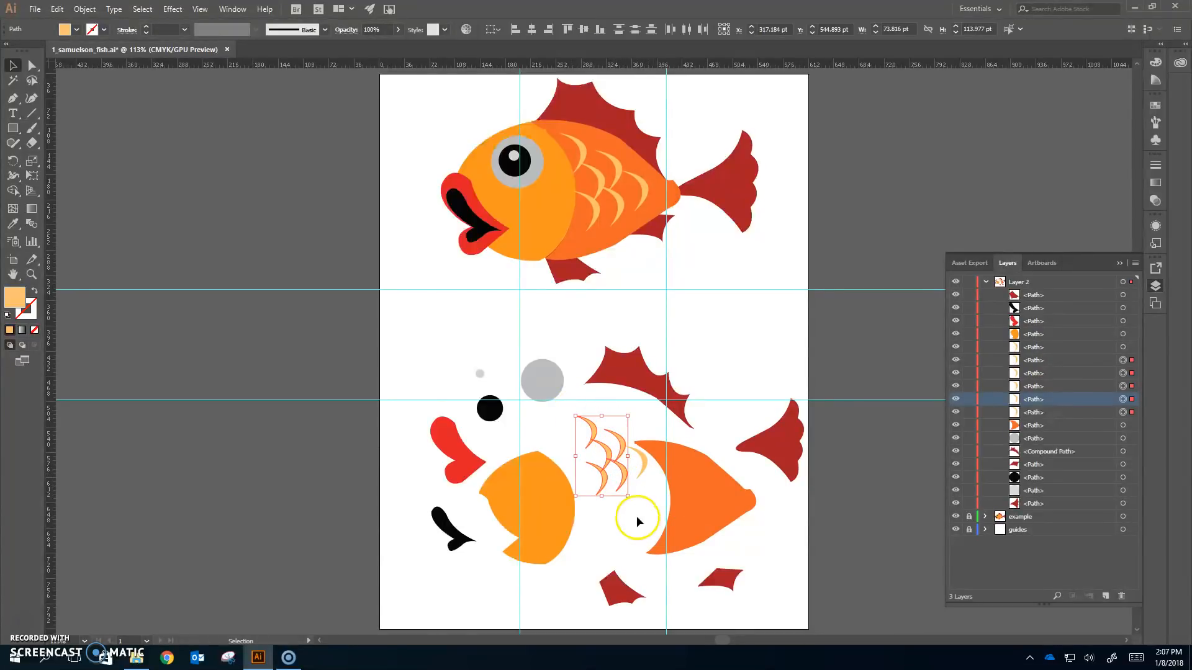
click(635, 516)
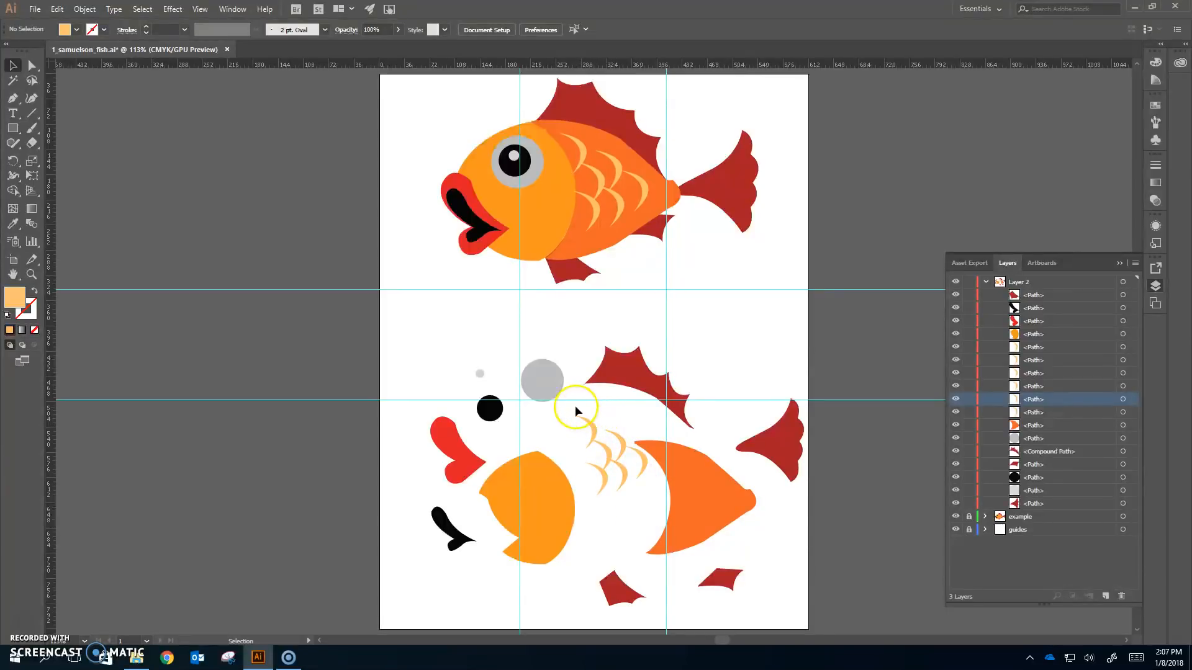
drag(625, 471, 589, 408)
drag(624, 474, 602, 456)
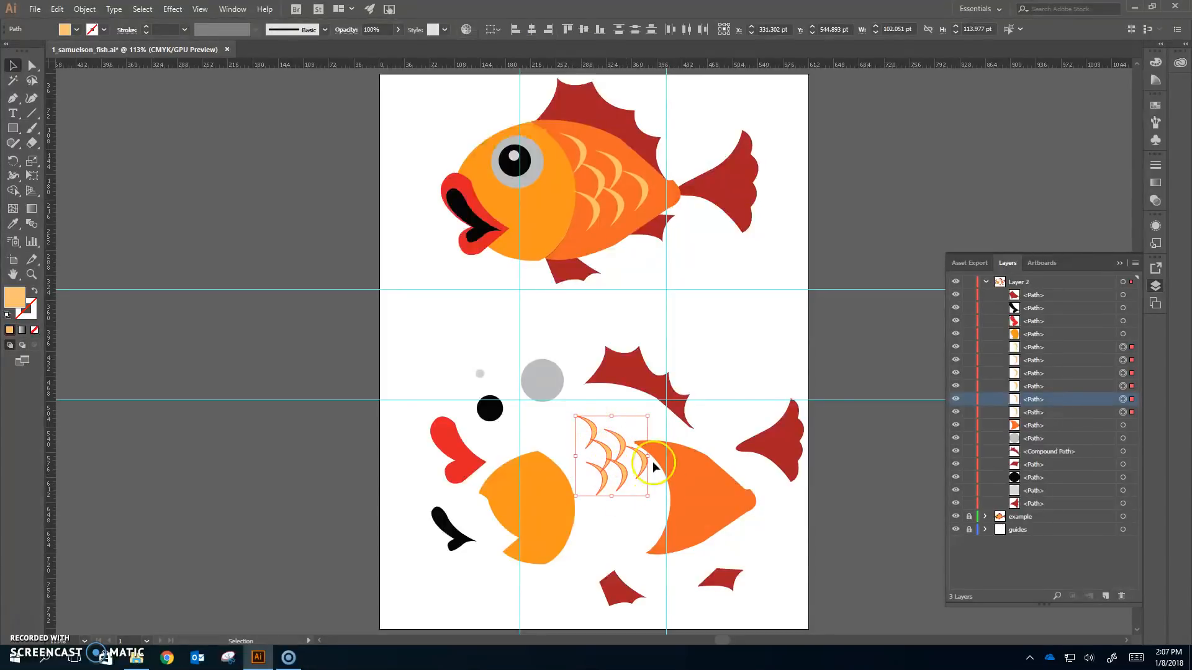
click(632, 481)
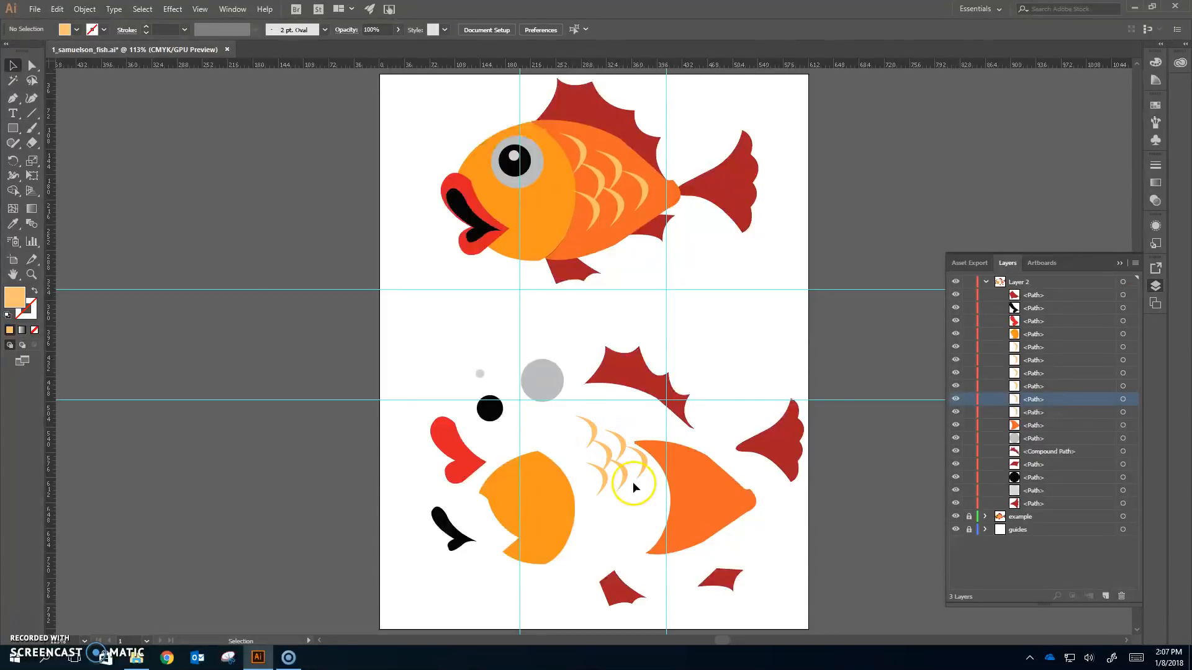
drag(575, 412, 659, 493)
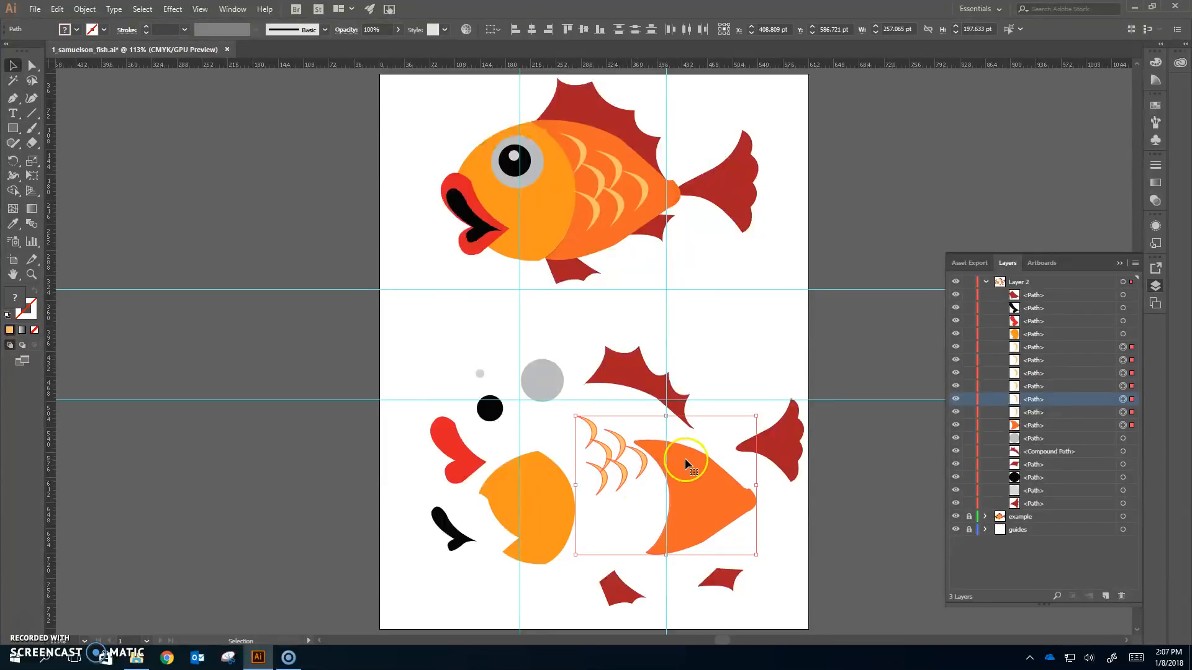
click(599, 408)
Step: Select all six loose scales, group them, and check the paths inside the new group in Layer 2
drag(571, 404, 632, 482)
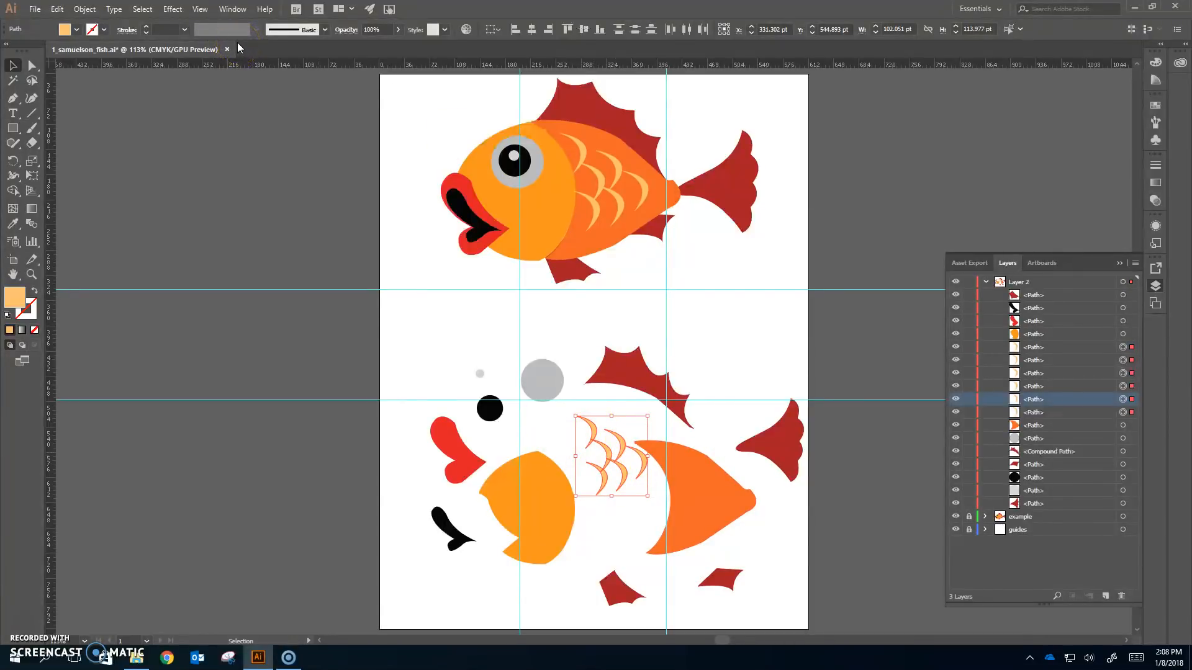
click(85, 9)
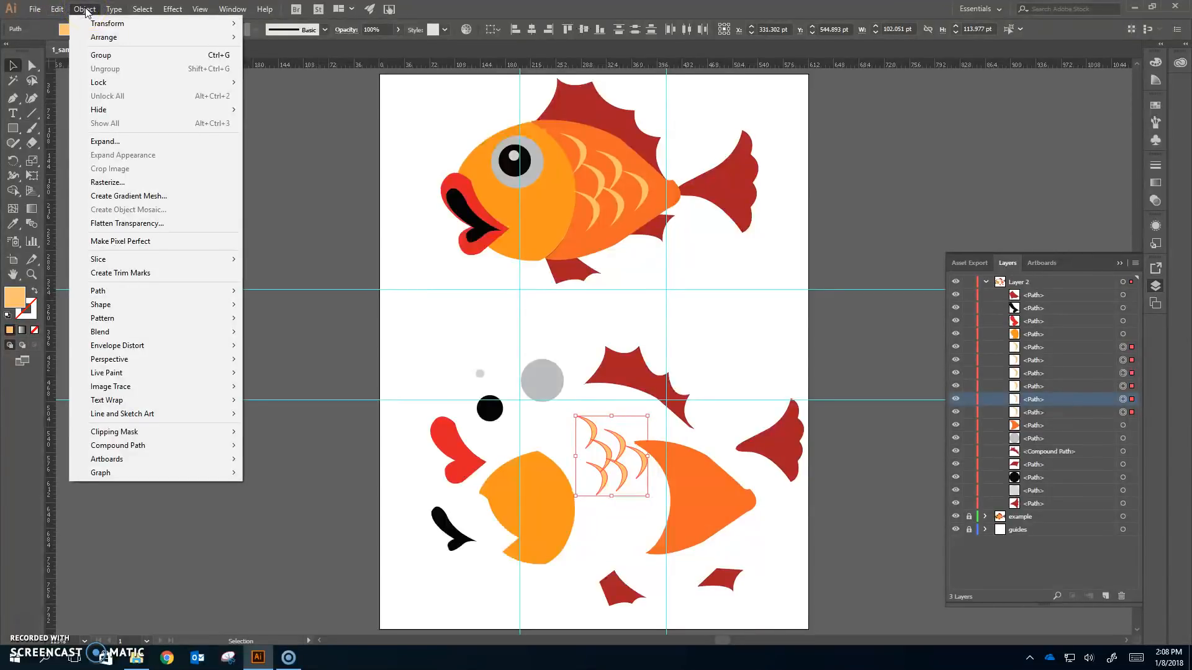
click(100, 56)
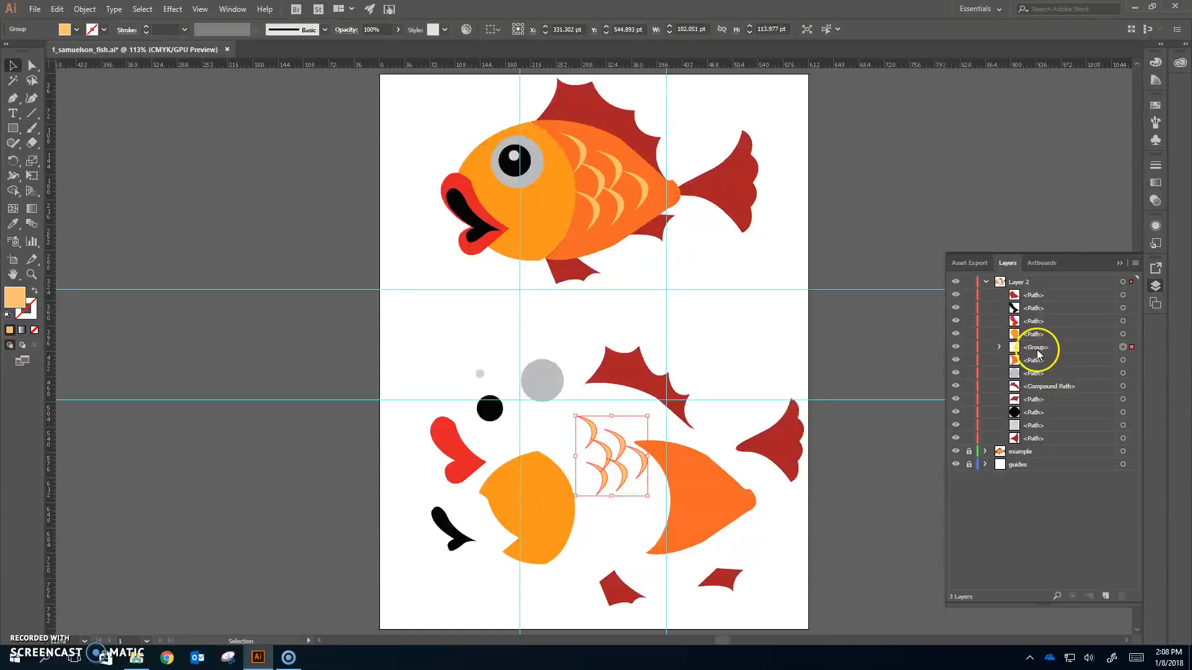
click(997, 347)
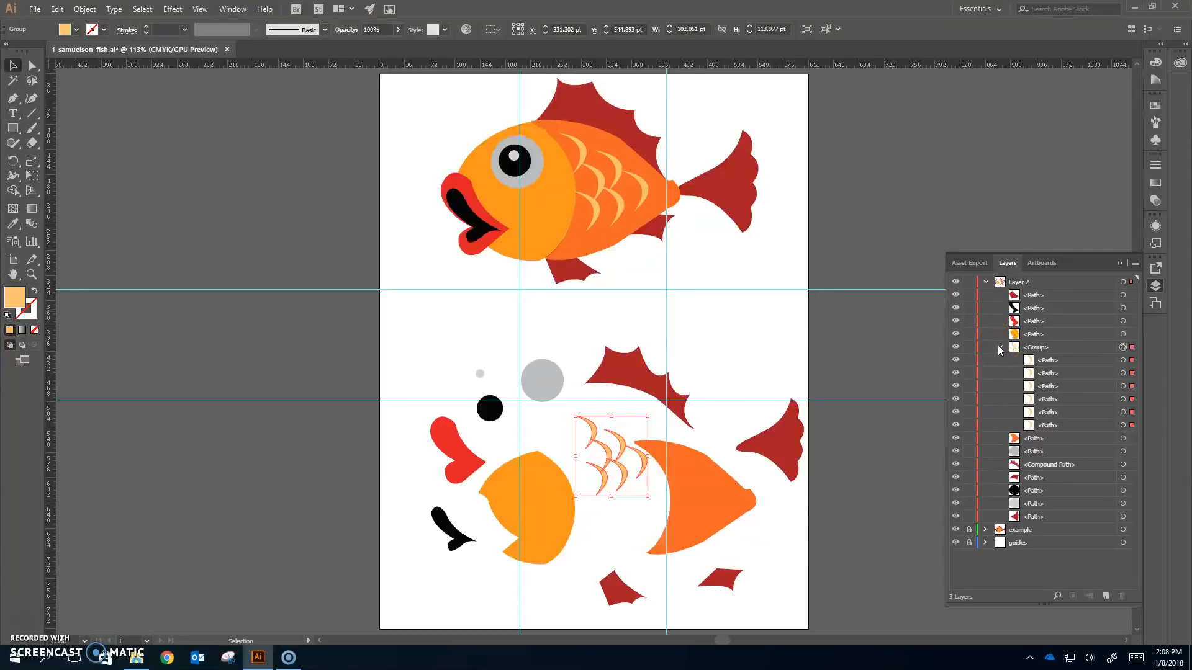
click(999, 347)
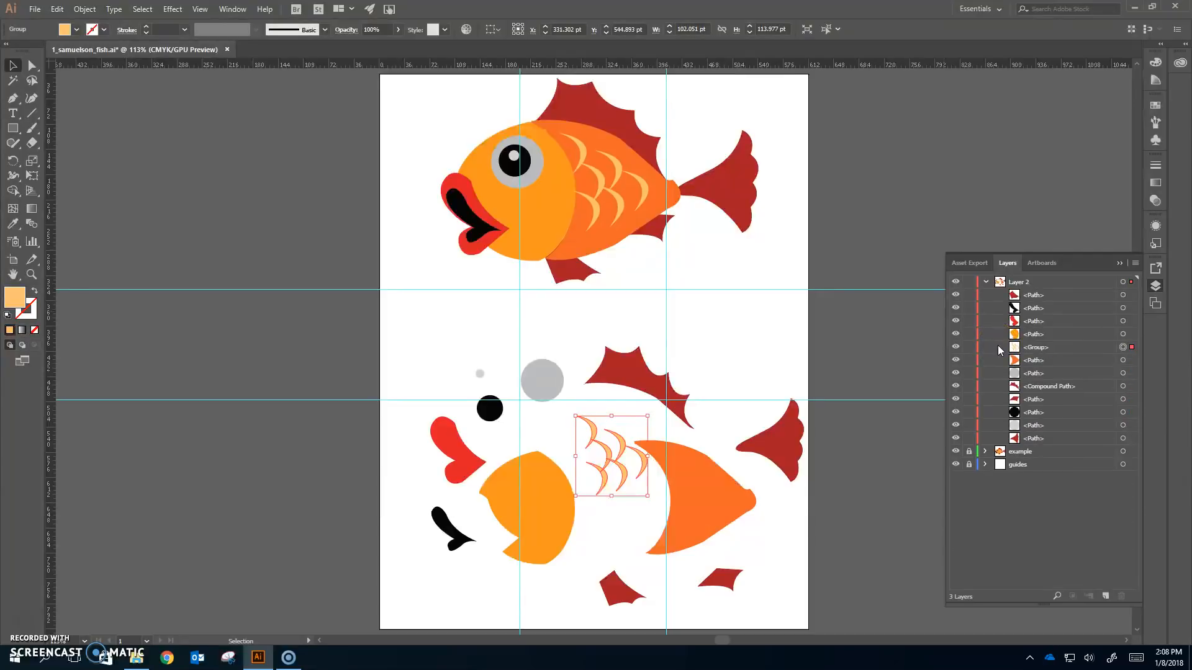
Step: Move the group of scales onto the orange fish body as one object
click(1123, 348)
drag(622, 441, 713, 475)
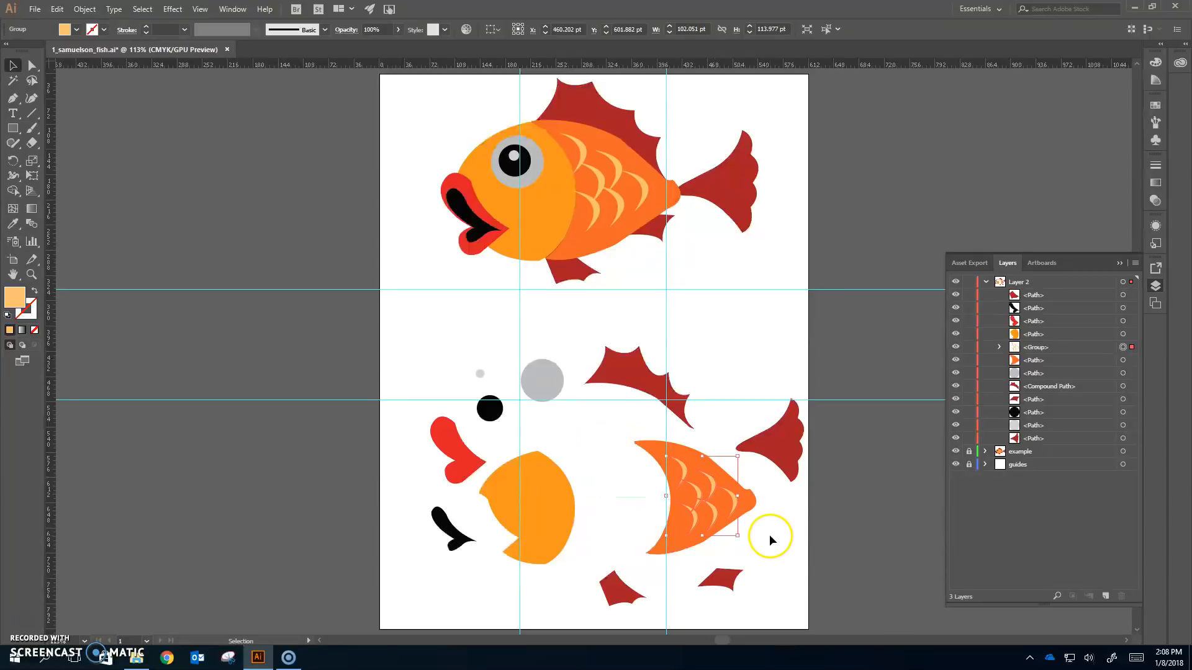
click(723, 493)
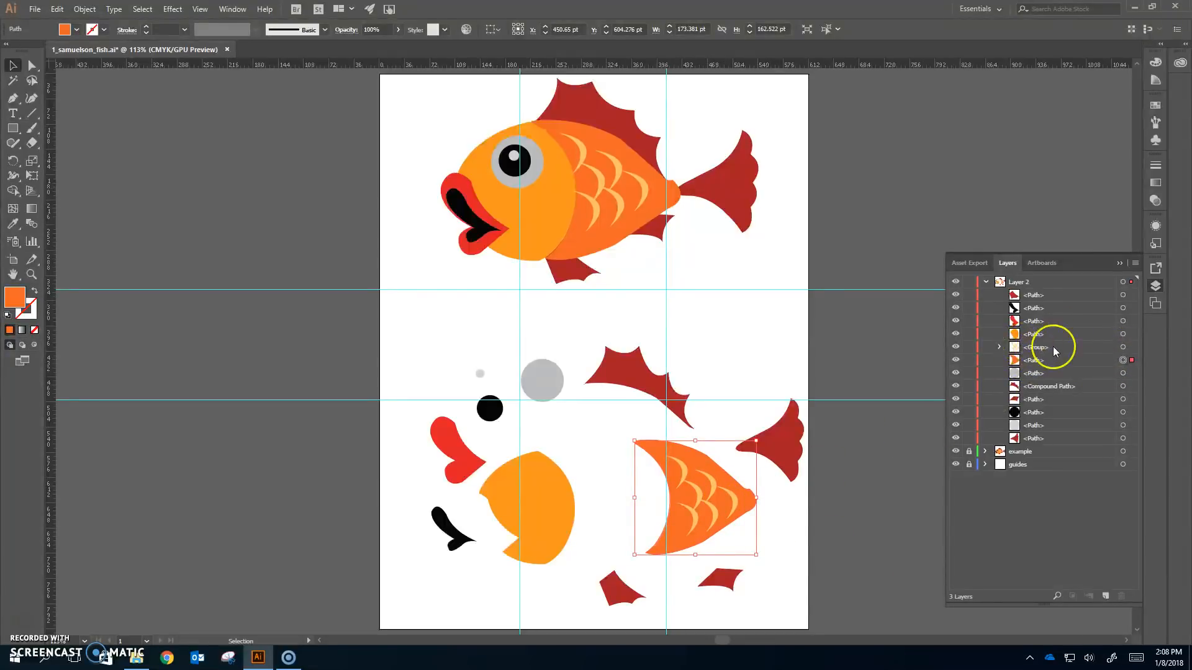
Step: Target the scale group in Layer 2, nudge it slightly up and toward the body's front edge, and deselect it
click(1123, 347)
key(Up)
key(Up)
key(Left)
key(Left)
key(Up)
key(Left)
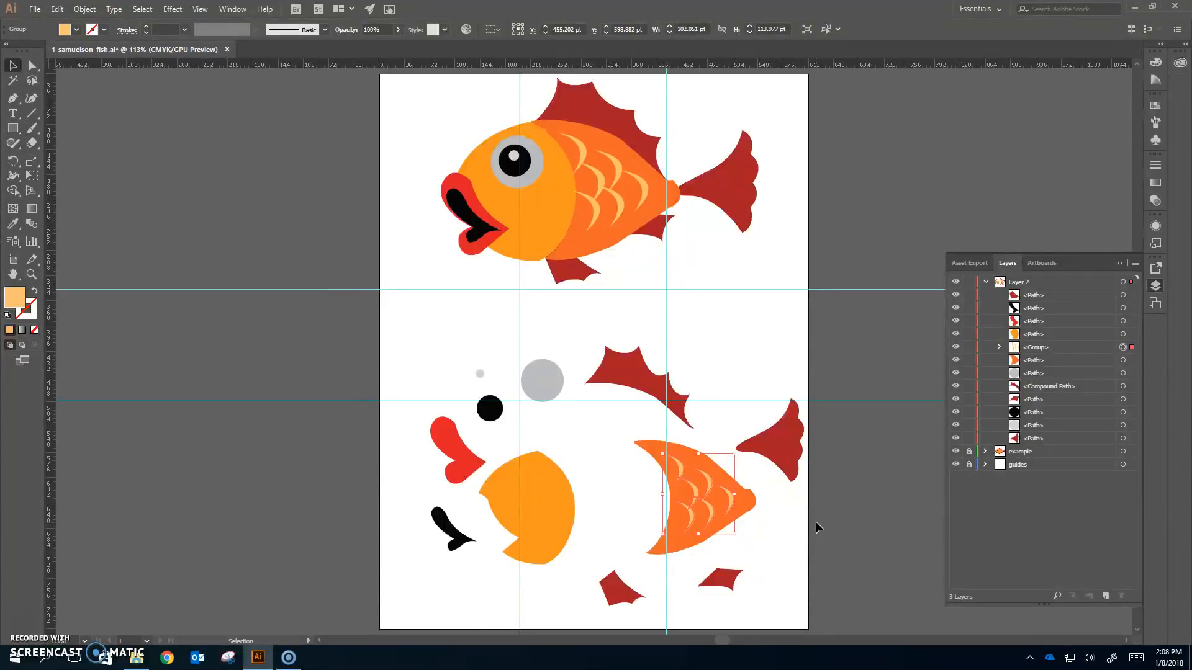
key(Right)
click(843, 478)
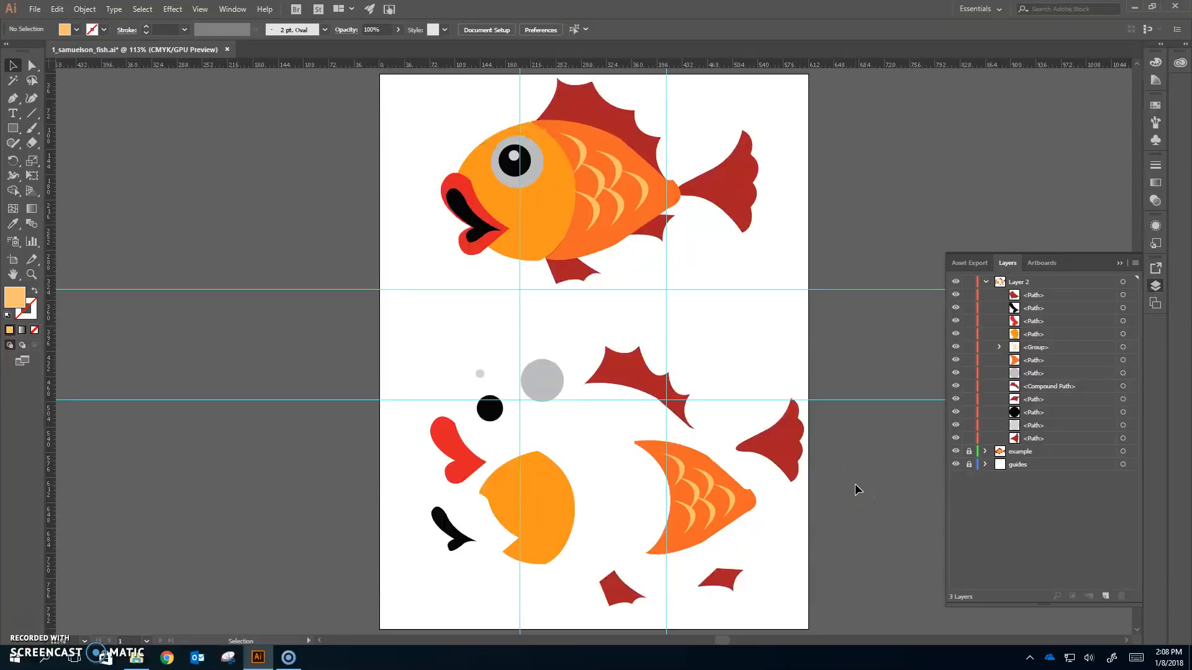
Step: Move the light-orange head over the front edge of the scaled body and nudge it up 3 pt
click(555, 506)
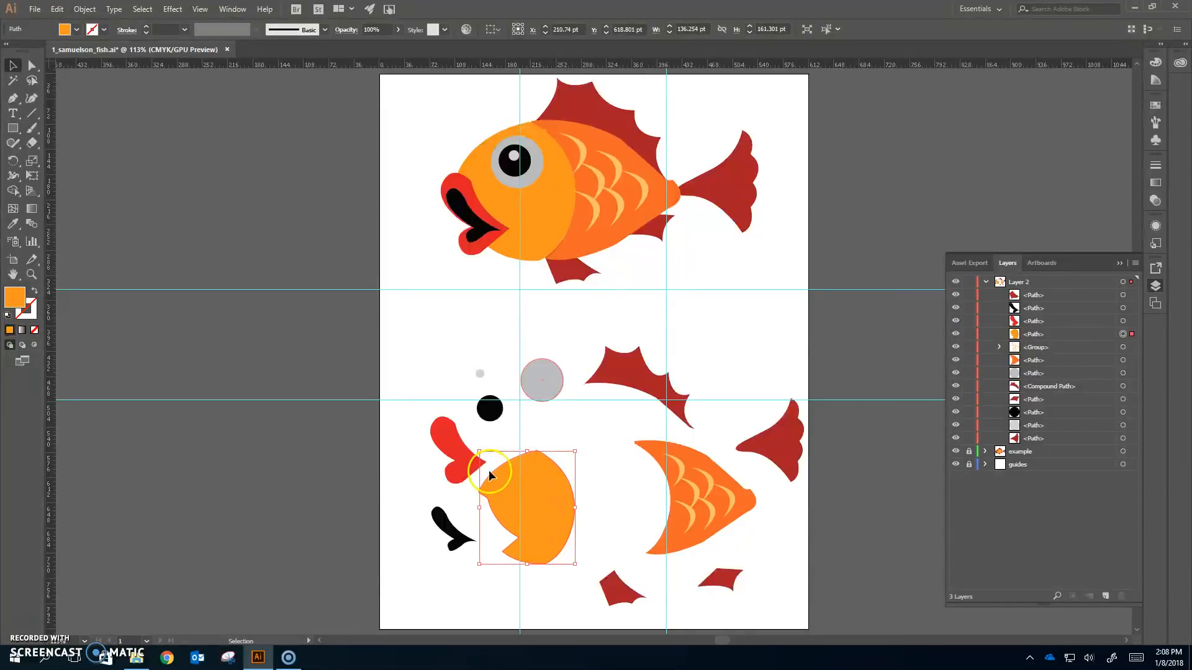
drag(553, 512, 638, 495)
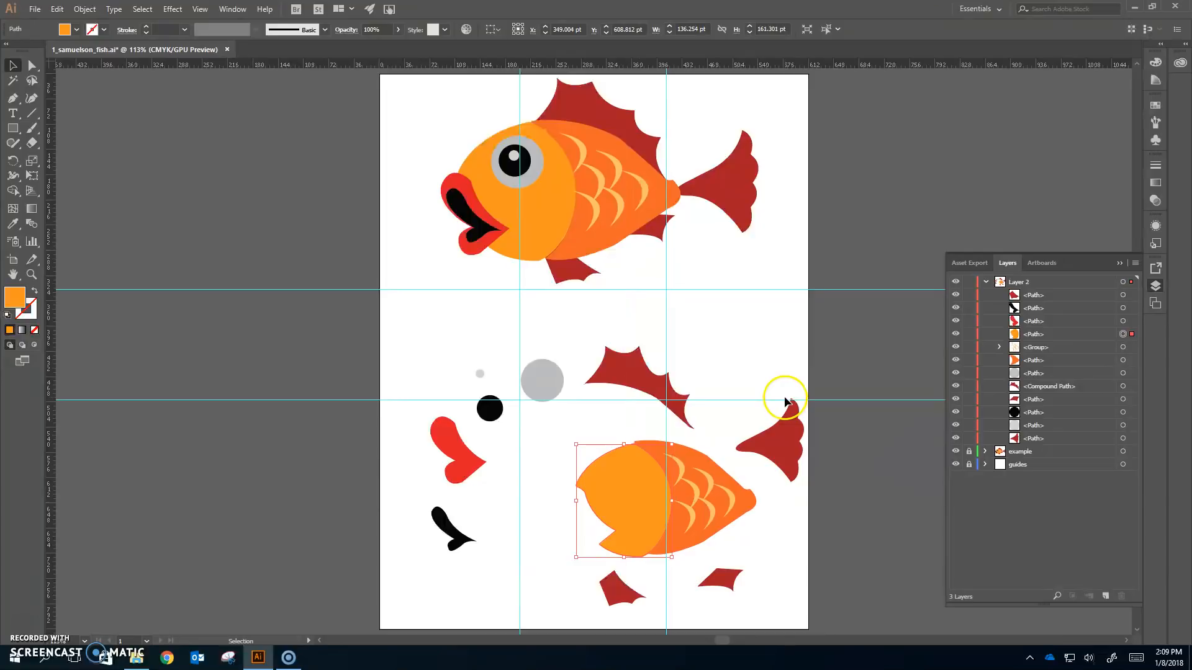
key(ctrl+equal)
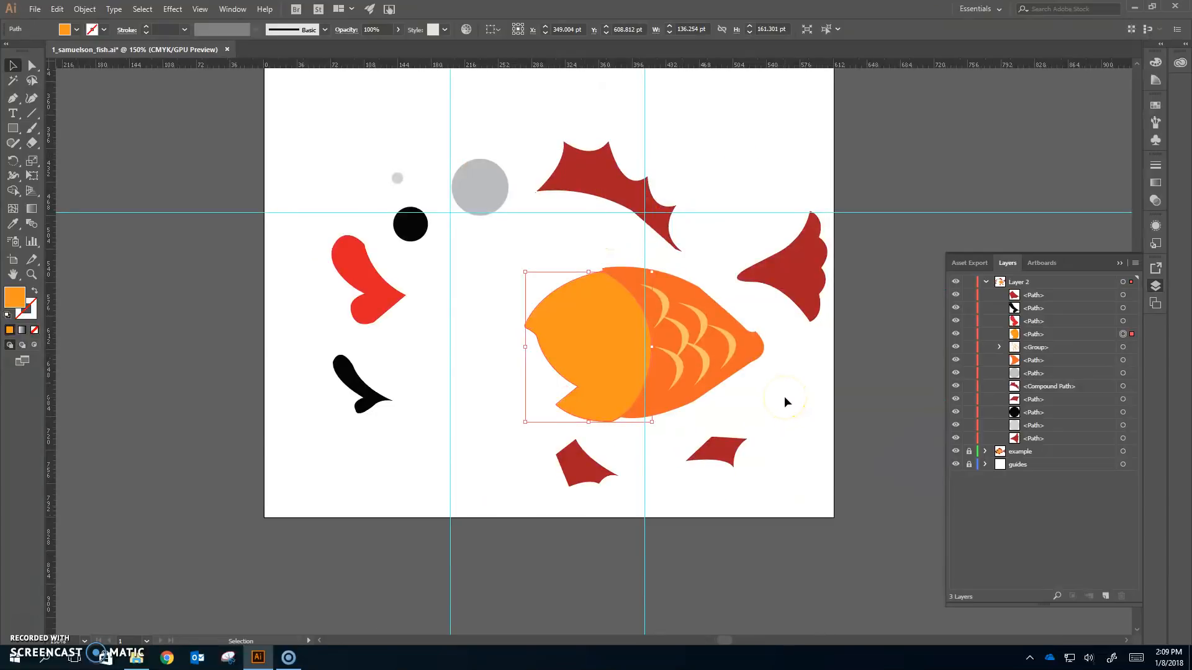
key(Up)
key(Up)
key(Up)
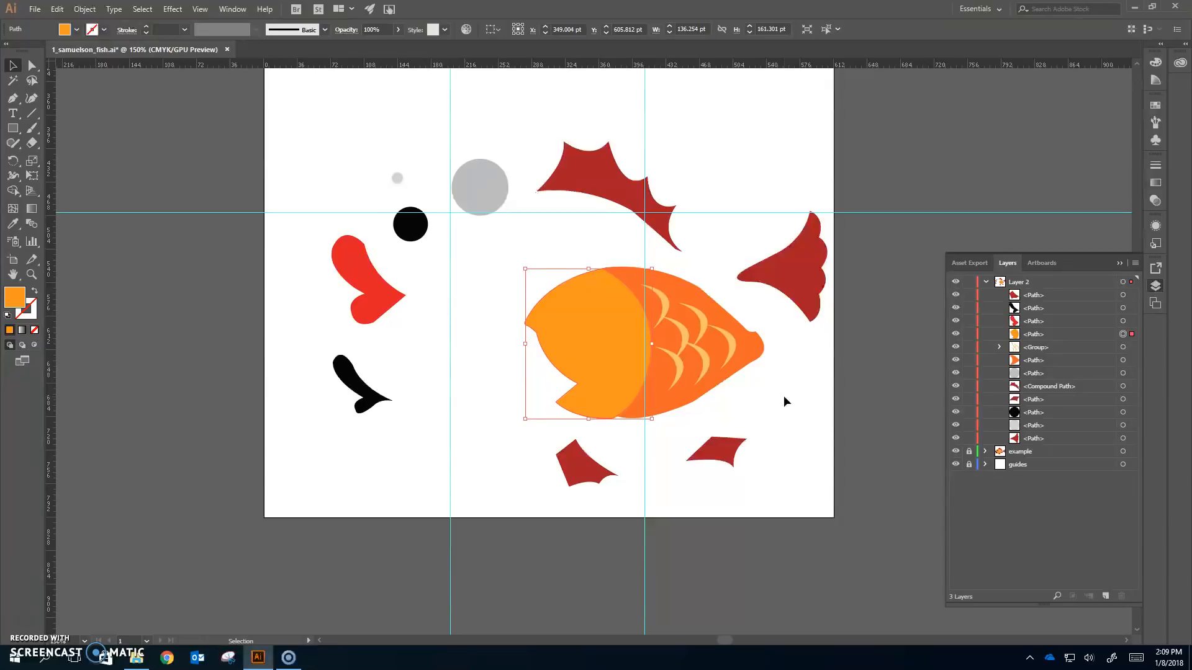
Step: Fine-tune the head by nudging it 1 pt toward the tail and 1 pt up to match the body's outline, and deselect it
key(Left)
key(Right)
key(Right)
key(ctrl+equal)
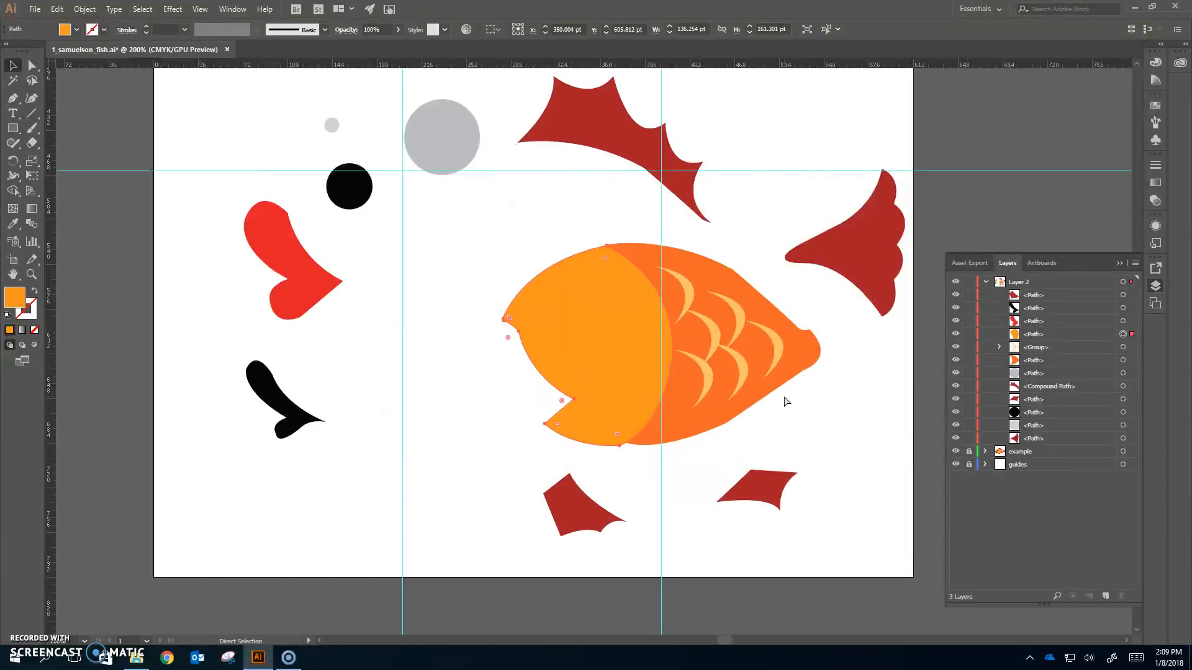
click(609, 208)
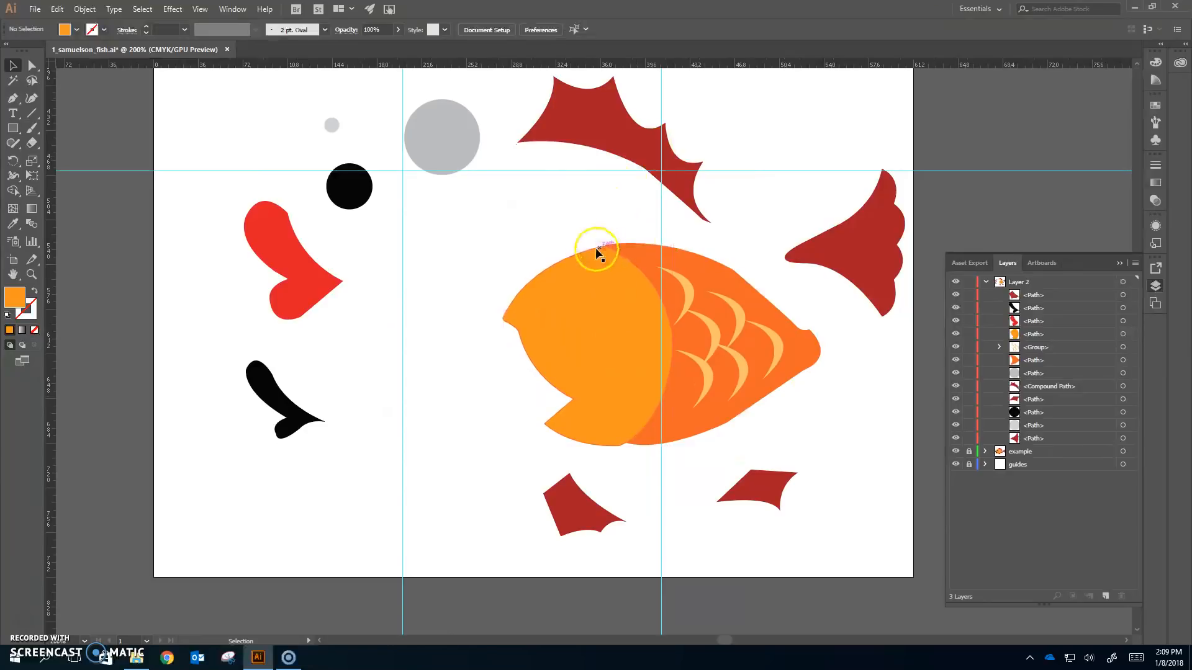
click(616, 344)
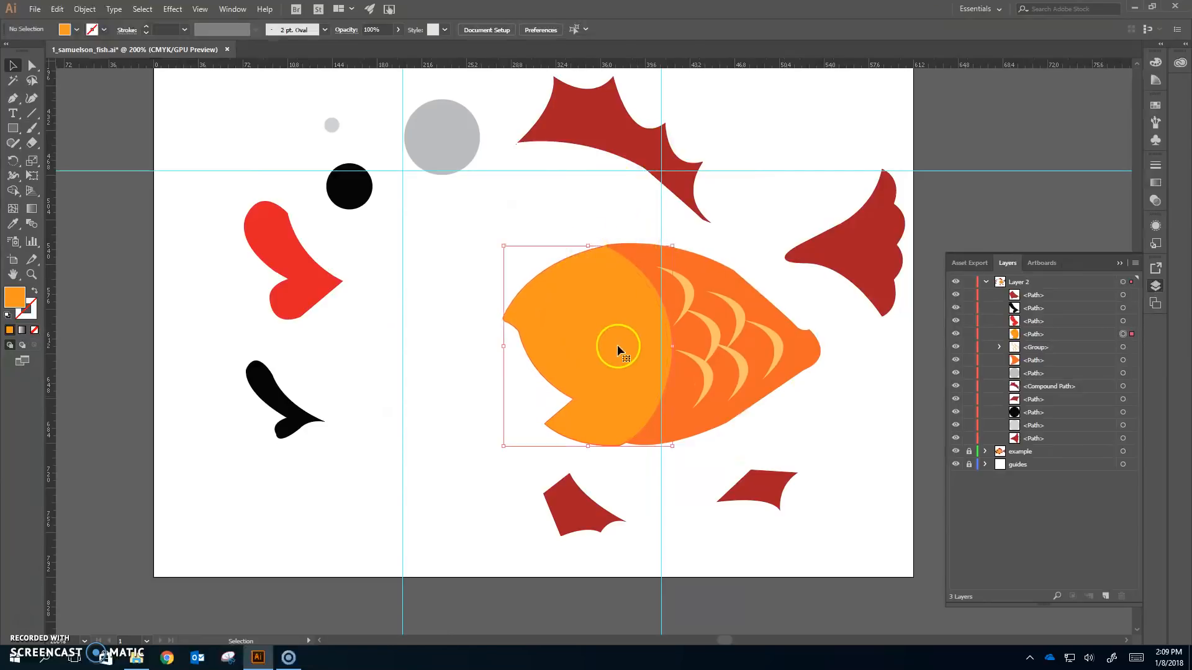
click(609, 214)
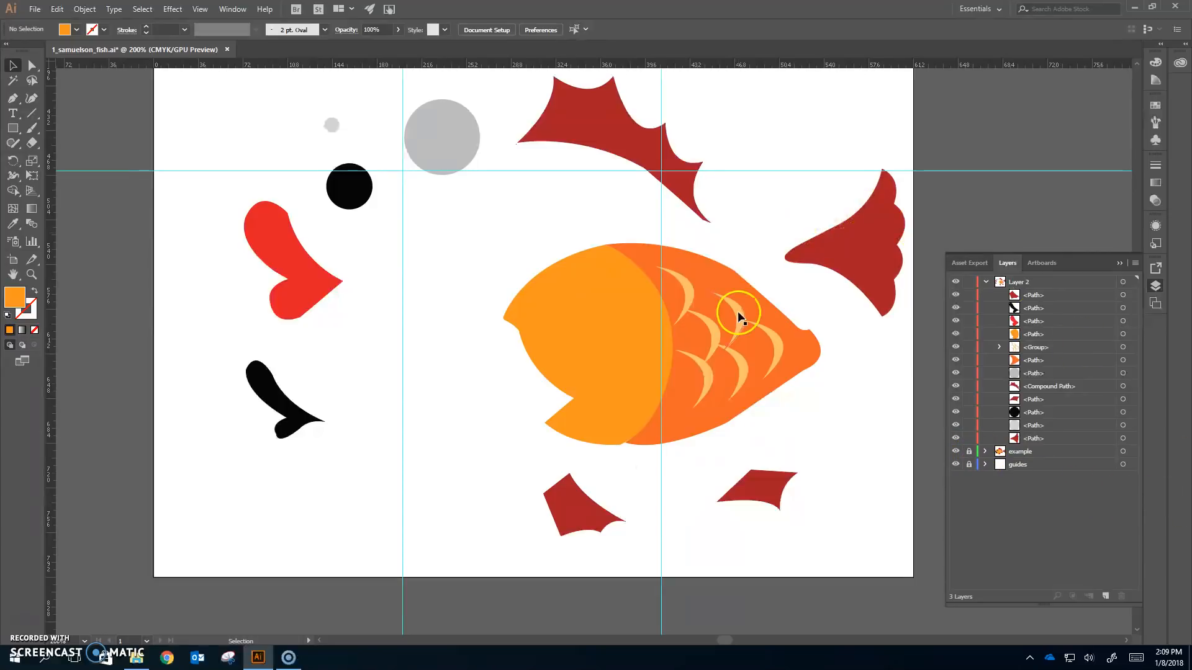
Step: Move the dark-red tail fin to the narrow rear end of the body, with its tip tucked behind the body
scroll(807, 313, up, 1)
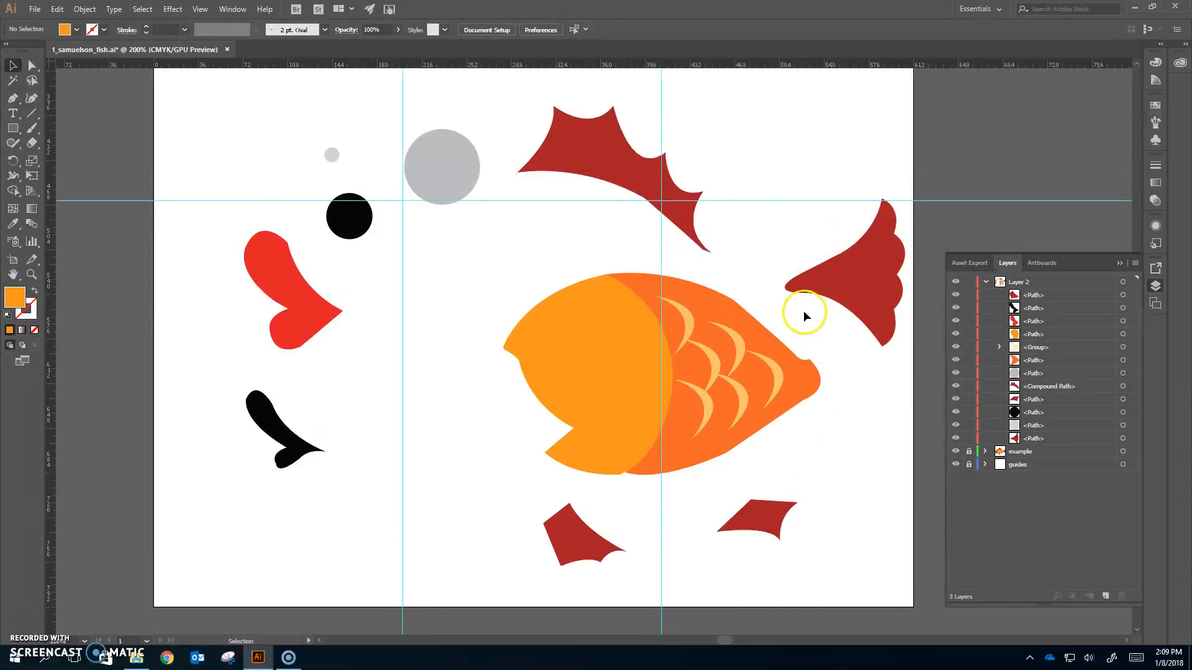
key(ctrl+0)
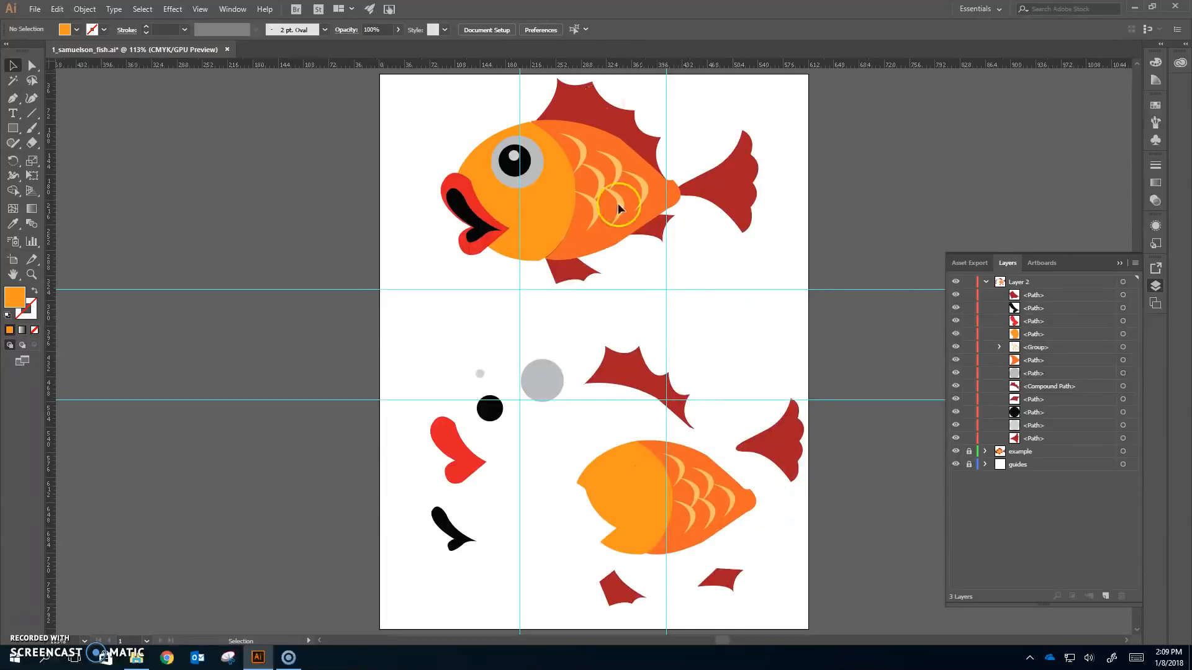
click(769, 443)
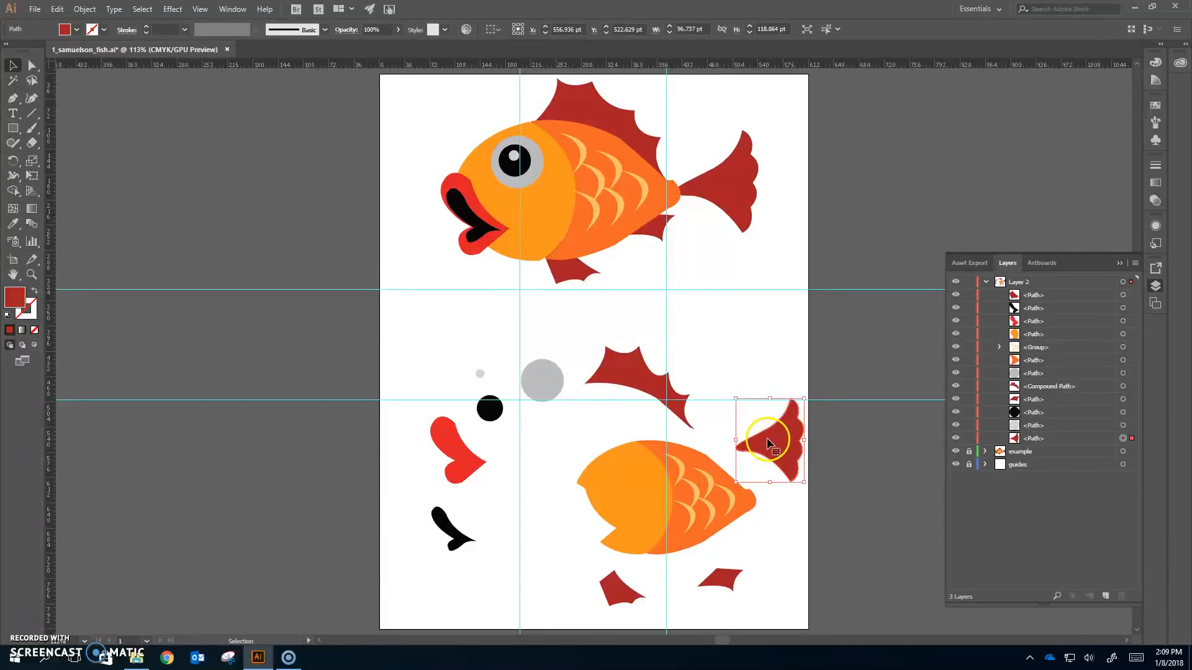
drag(768, 444, 772, 500)
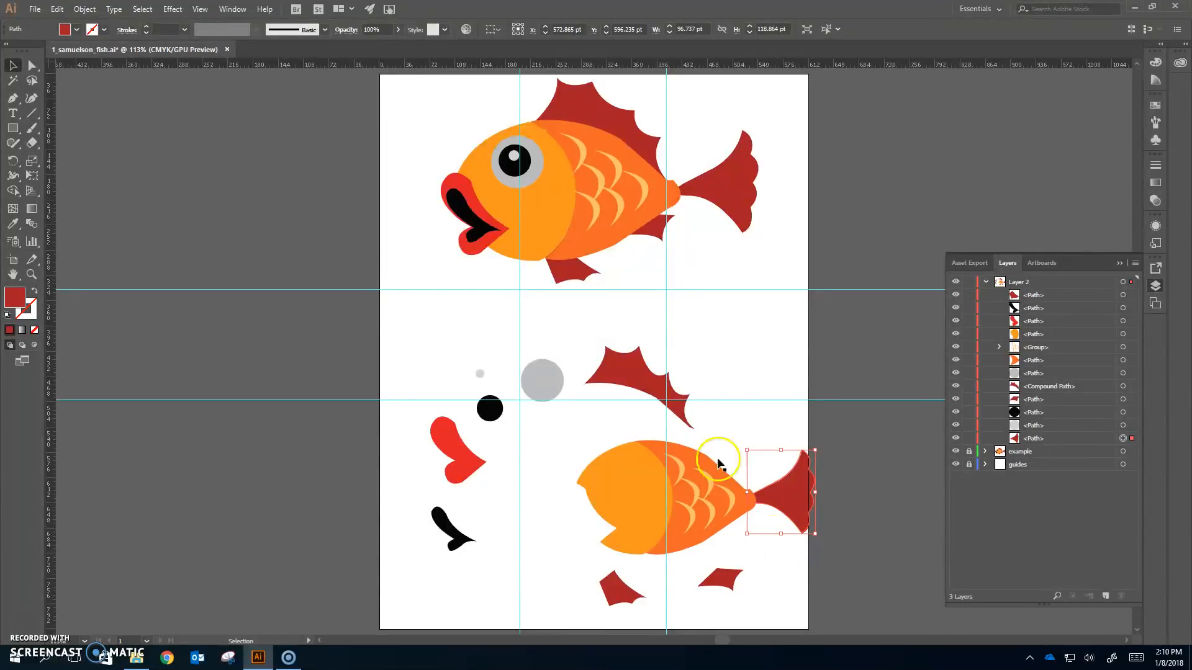
Step: Move the dorsal fin down onto the body's upper edge so its base tucks behind the body, and deselect it
click(640, 379)
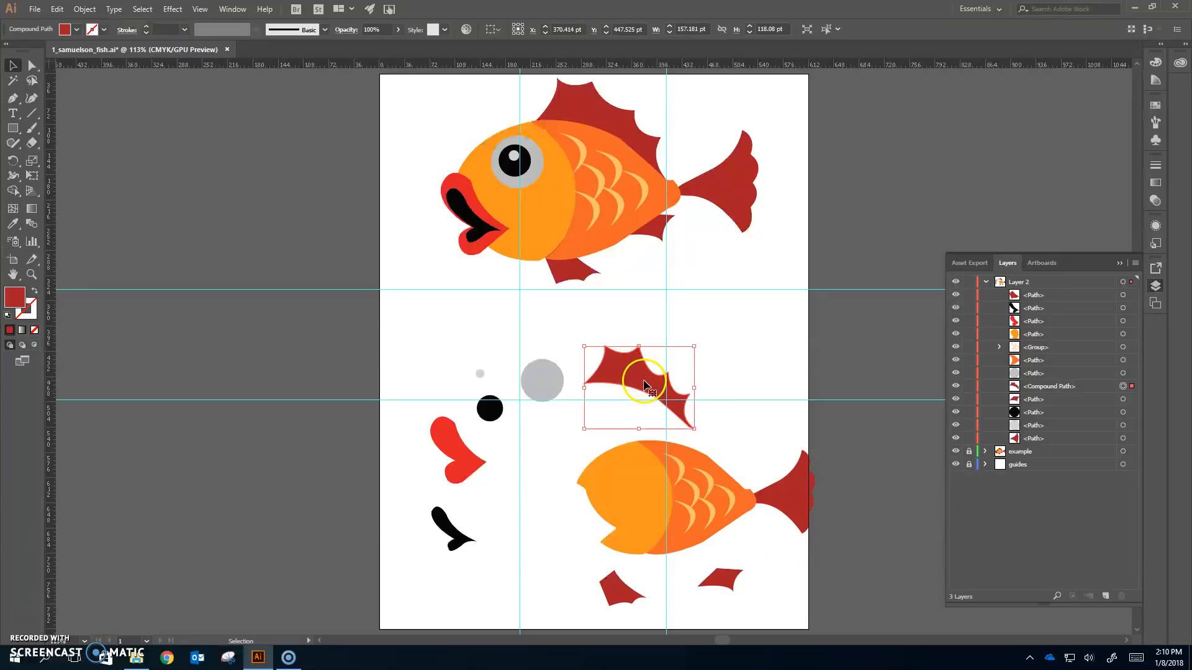
drag(627, 371, 682, 445)
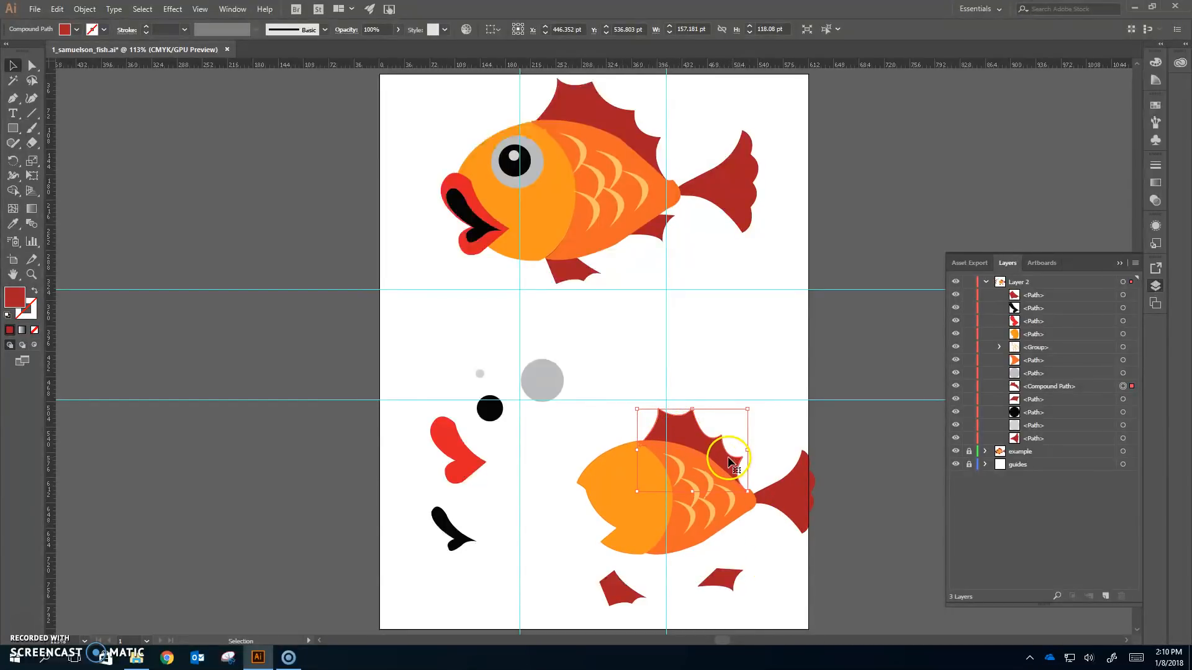
click(759, 570)
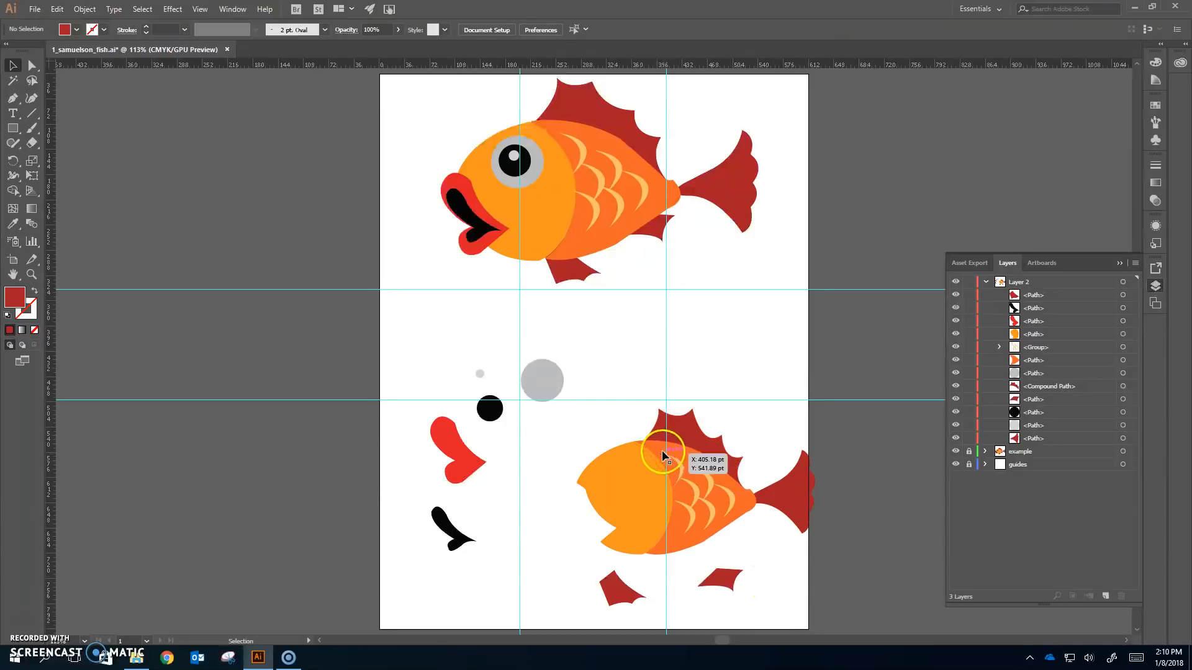
Step: Compare the stacking order of the dorsal fin, head and body in Layer 2 by selecting each one, and deselect
click(688, 434)
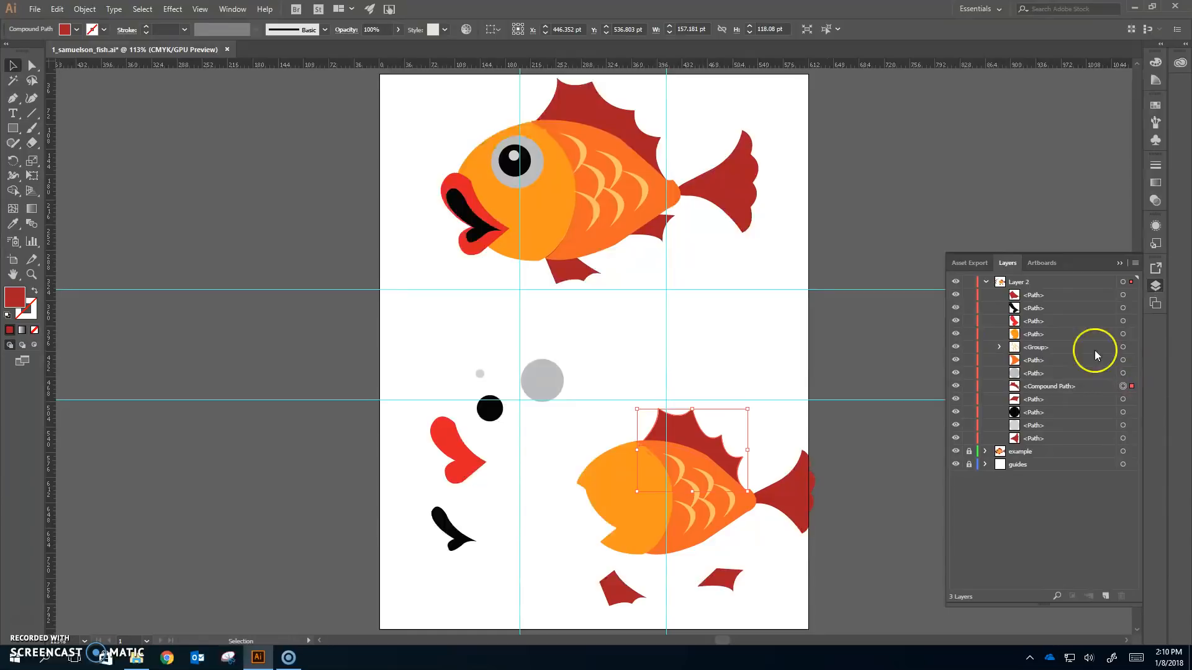
click(1122, 334)
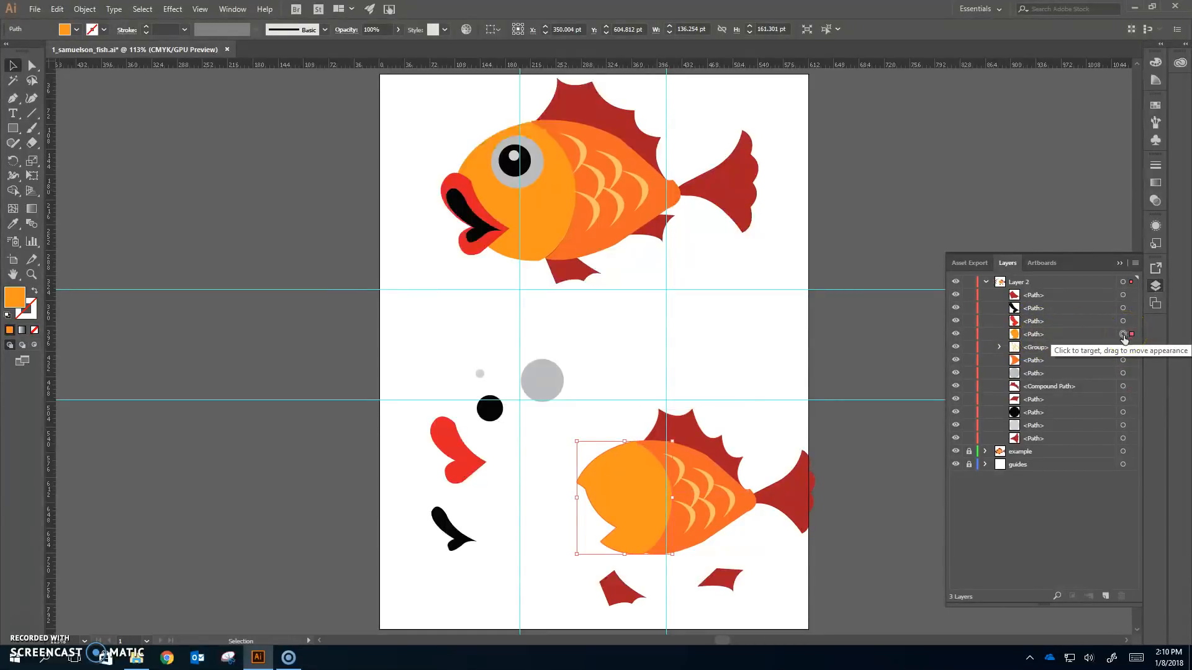
click(1123, 360)
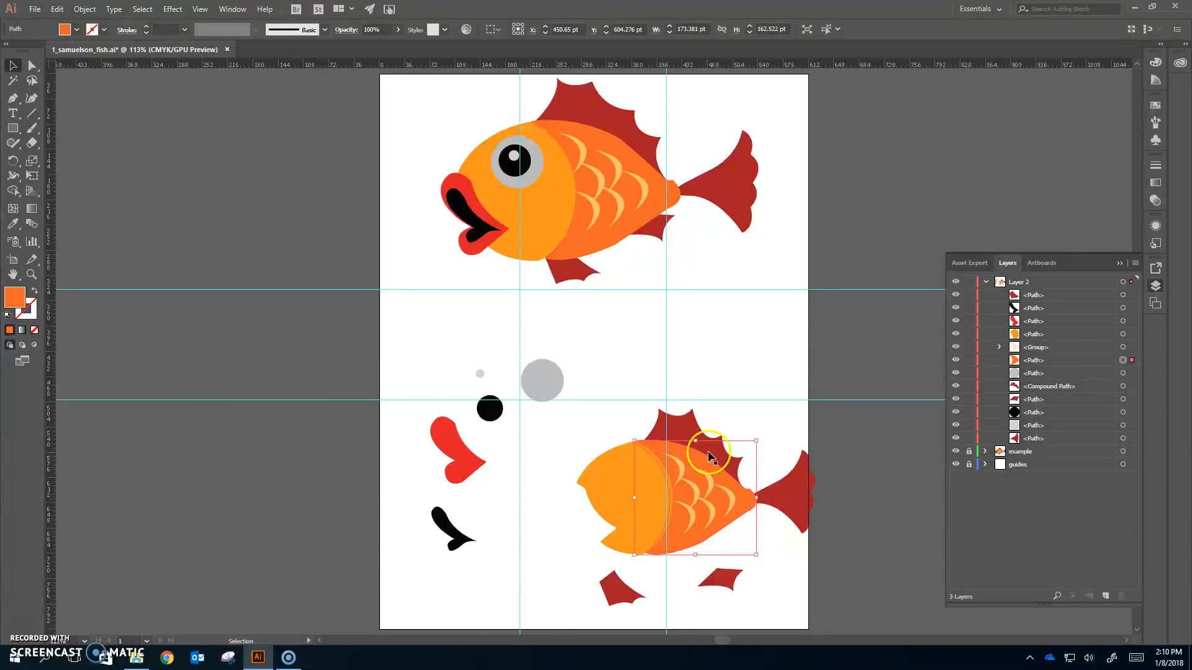
click(773, 370)
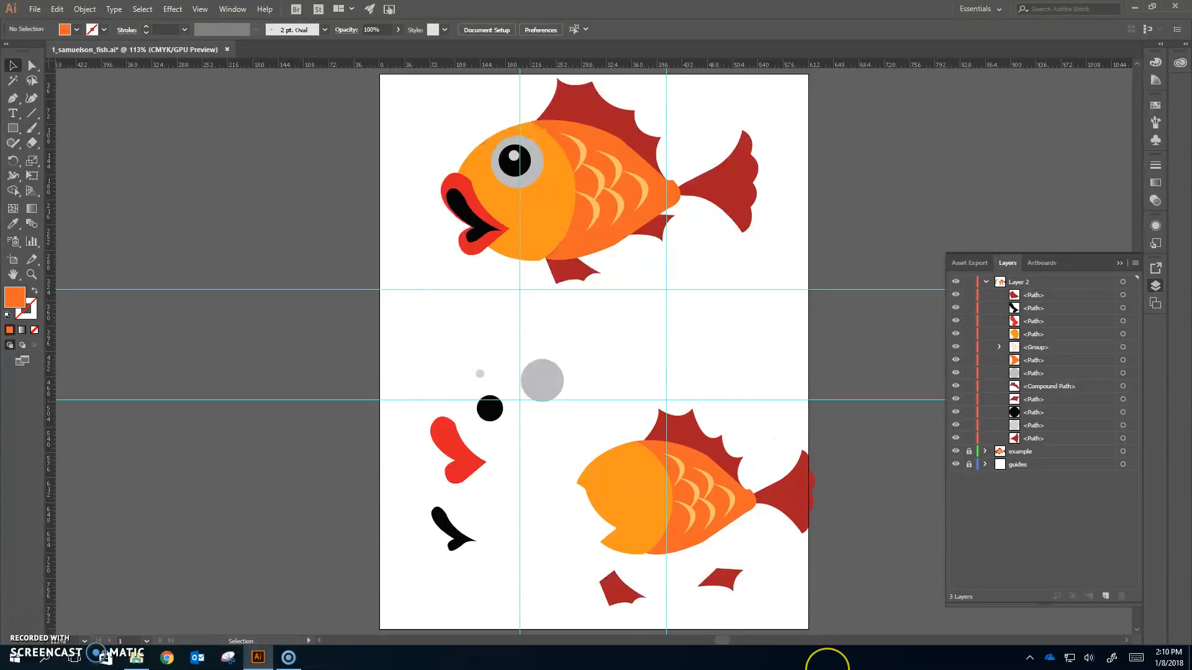
Step: Move the small four-sided red fin under the rear of the body, near the tail, as in the example
click(723, 580)
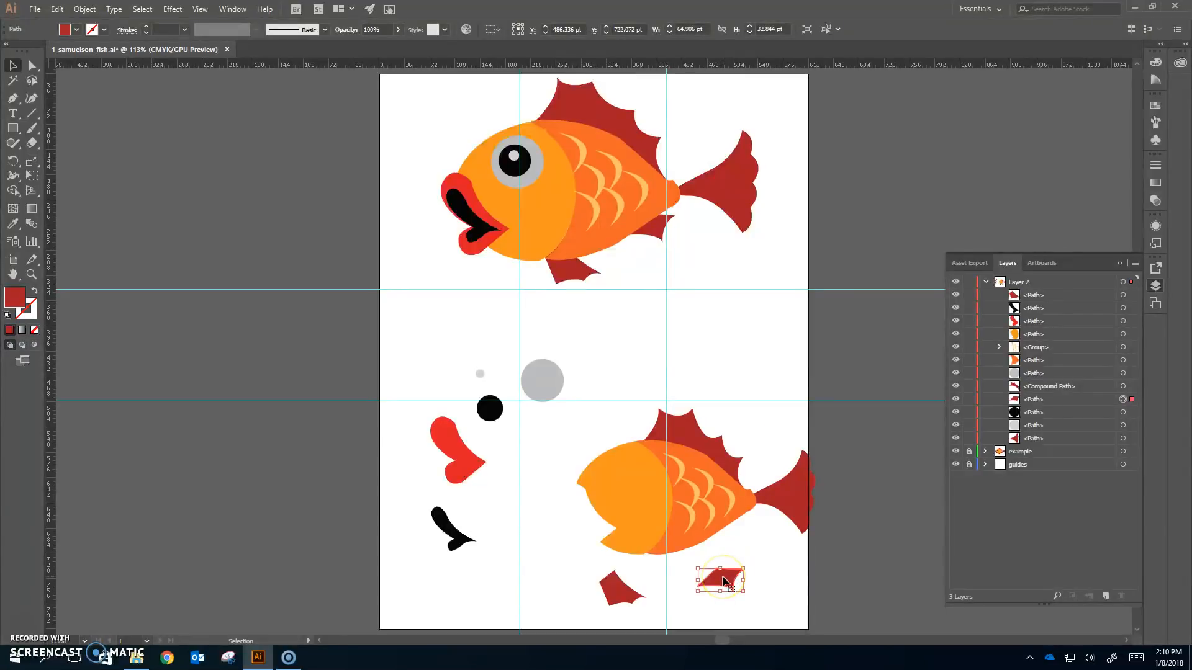
drag(723, 581, 738, 523)
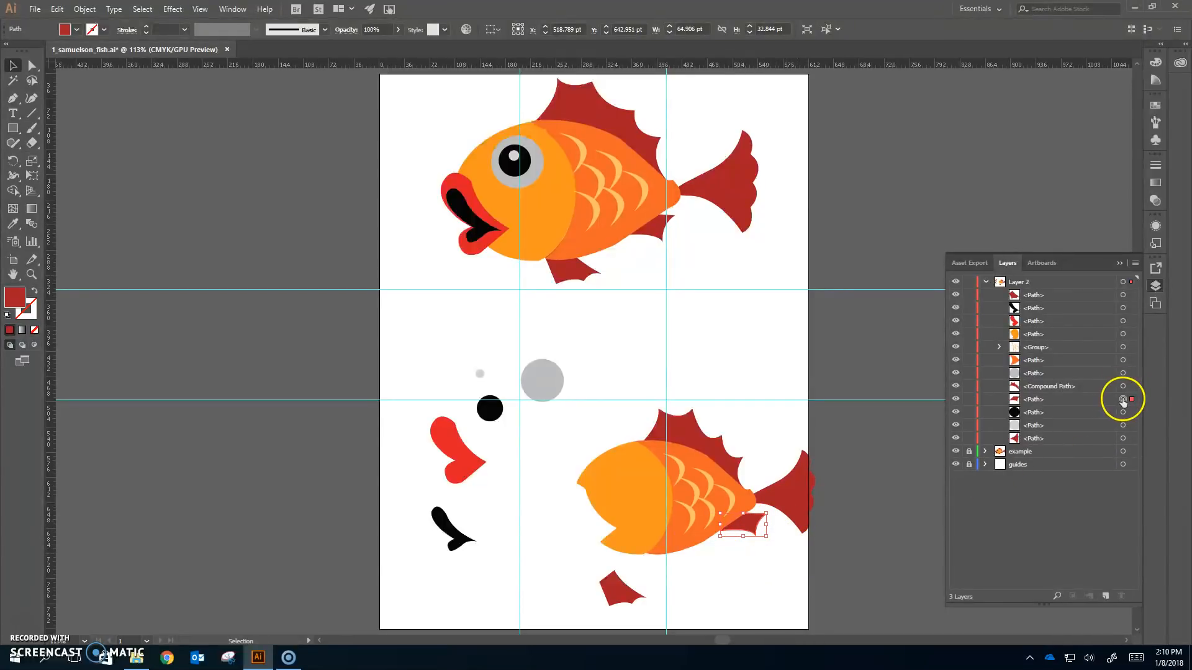
Step: Nudge the small red fin under the rear of the body 1 pt toward the head, and deselect it
click(752, 526)
key(a)
key(ctrl+plus)
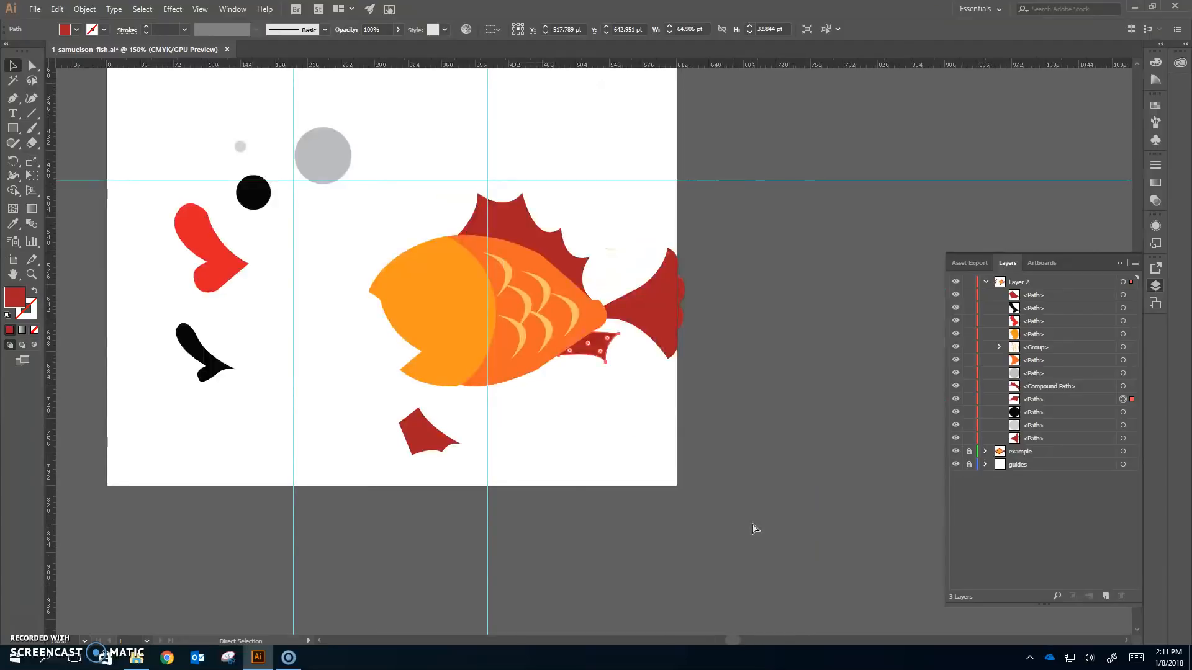
key(ctrl+plus)
key(v)
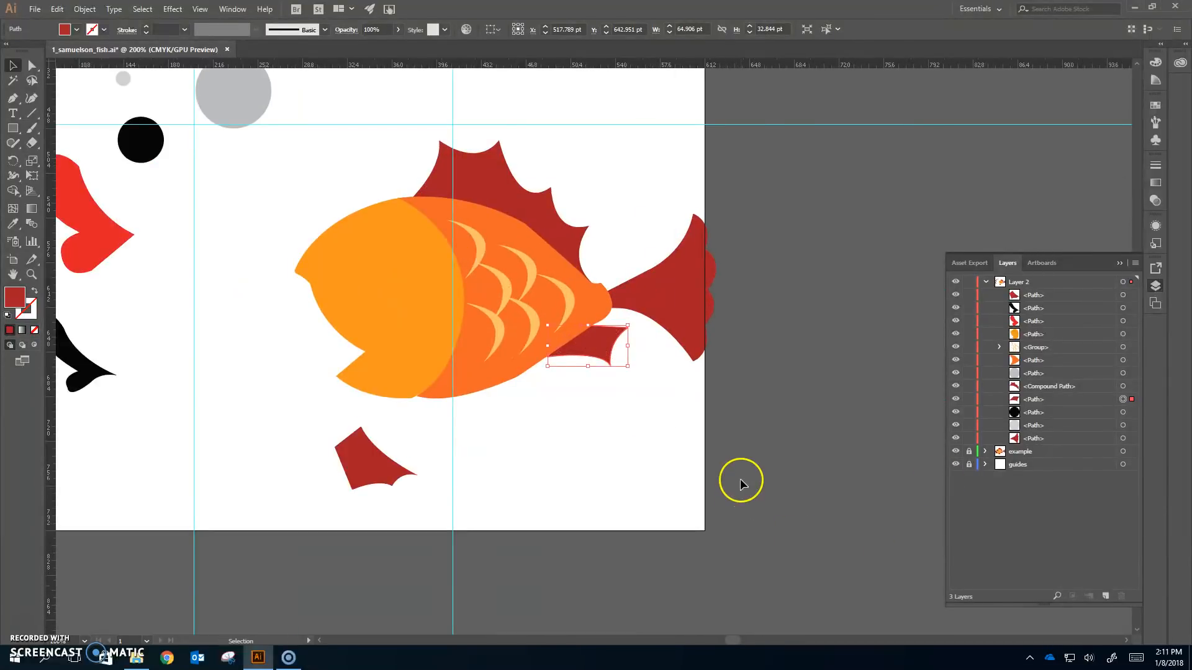
click(680, 447)
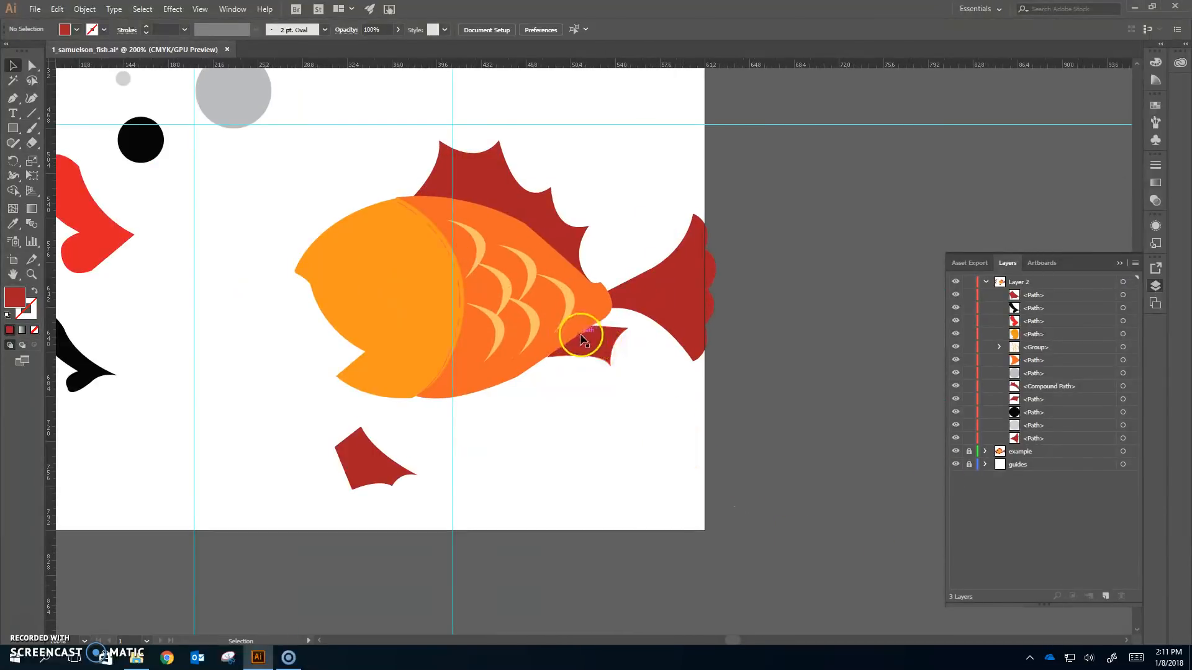
Step: Move the loose dark-red fin up to the belly, overlapping the lower edge where the head meets the body
click(383, 460)
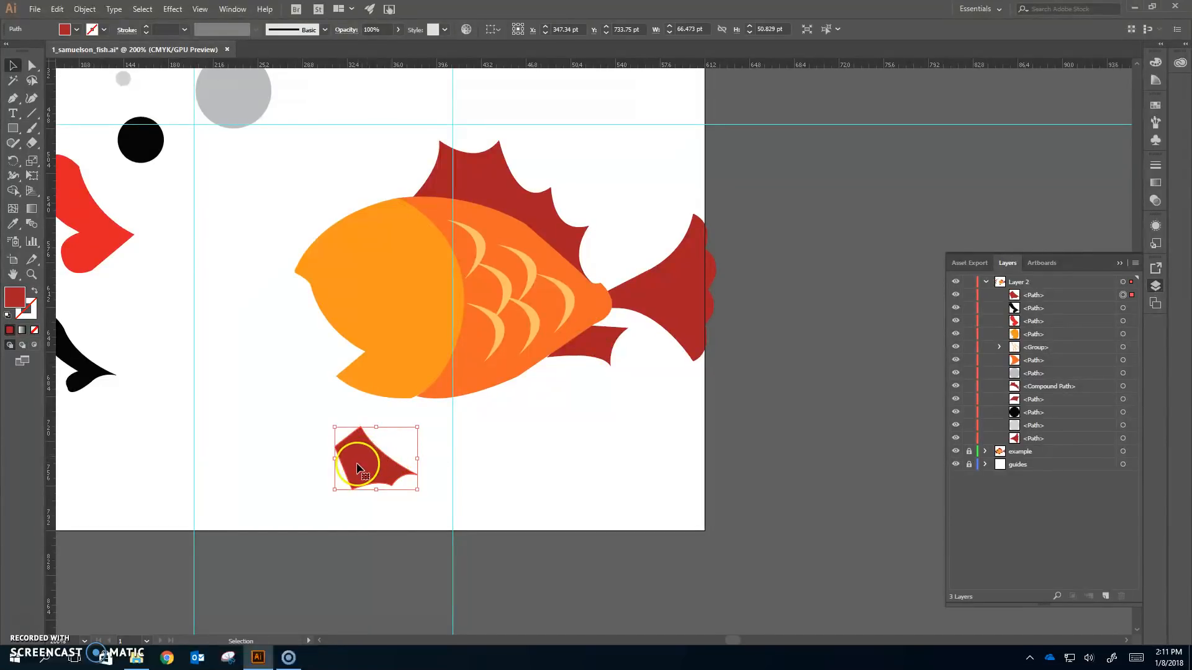
scroll(434, 460, up, 5)
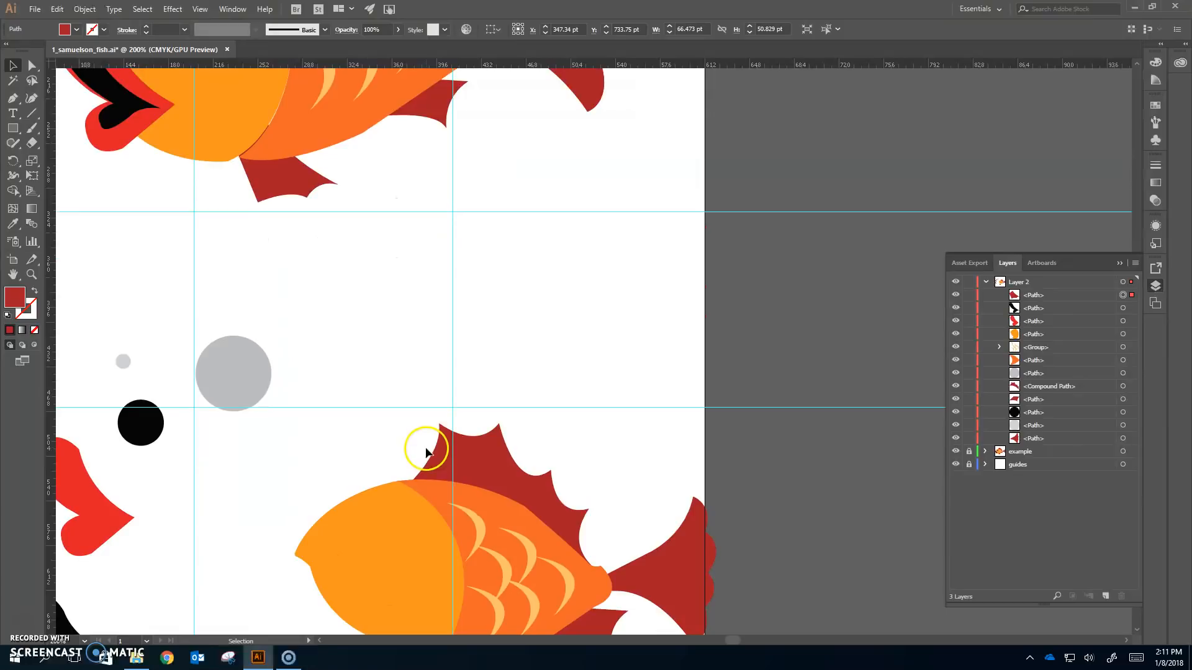
scroll(432, 459, down, 4)
scroll(407, 450, down, 1)
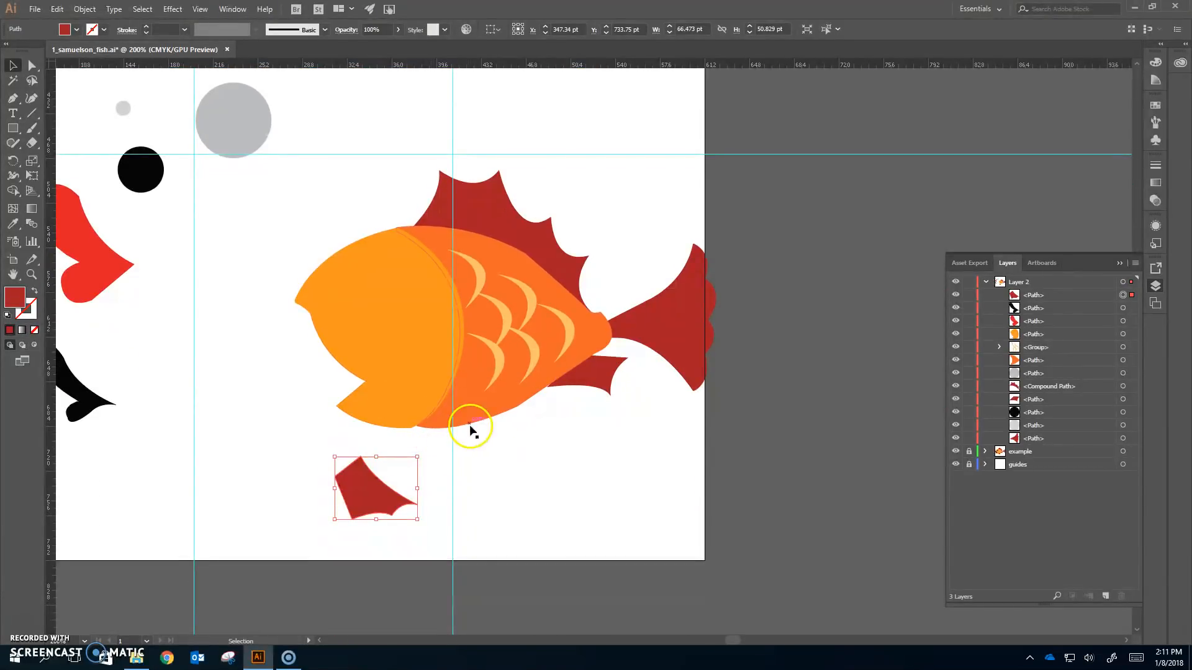
drag(340, 482, 432, 436)
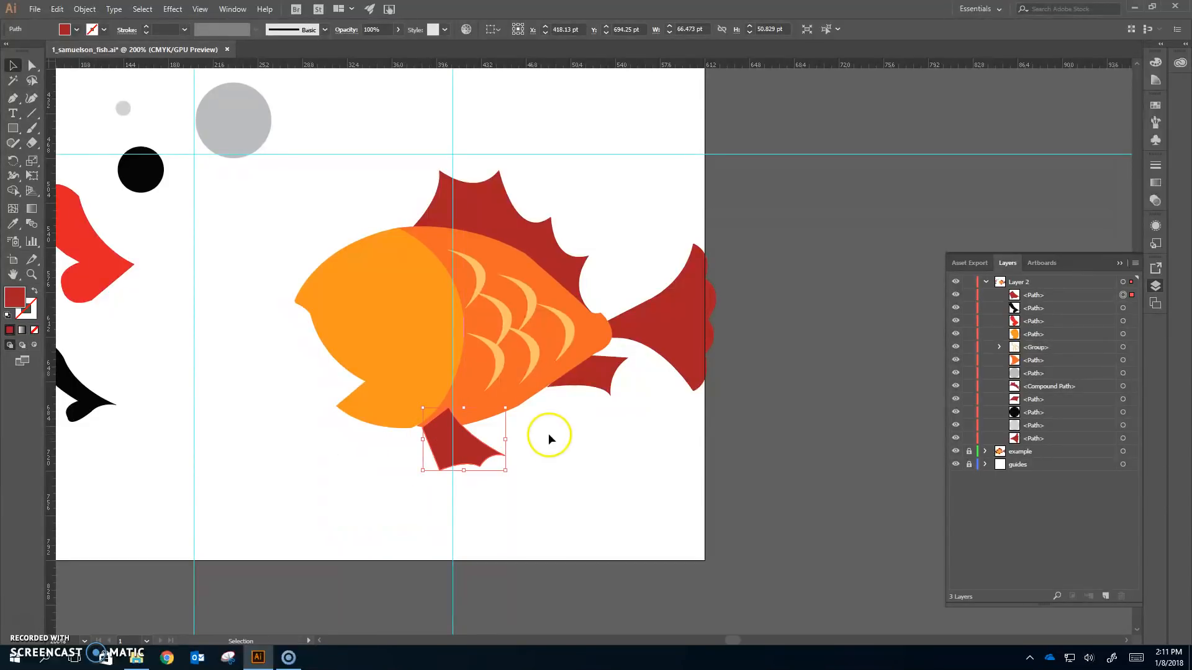
Step: Restack the belly fin directly below the orange body path in Layer 2 and deselect it
click(1085, 296)
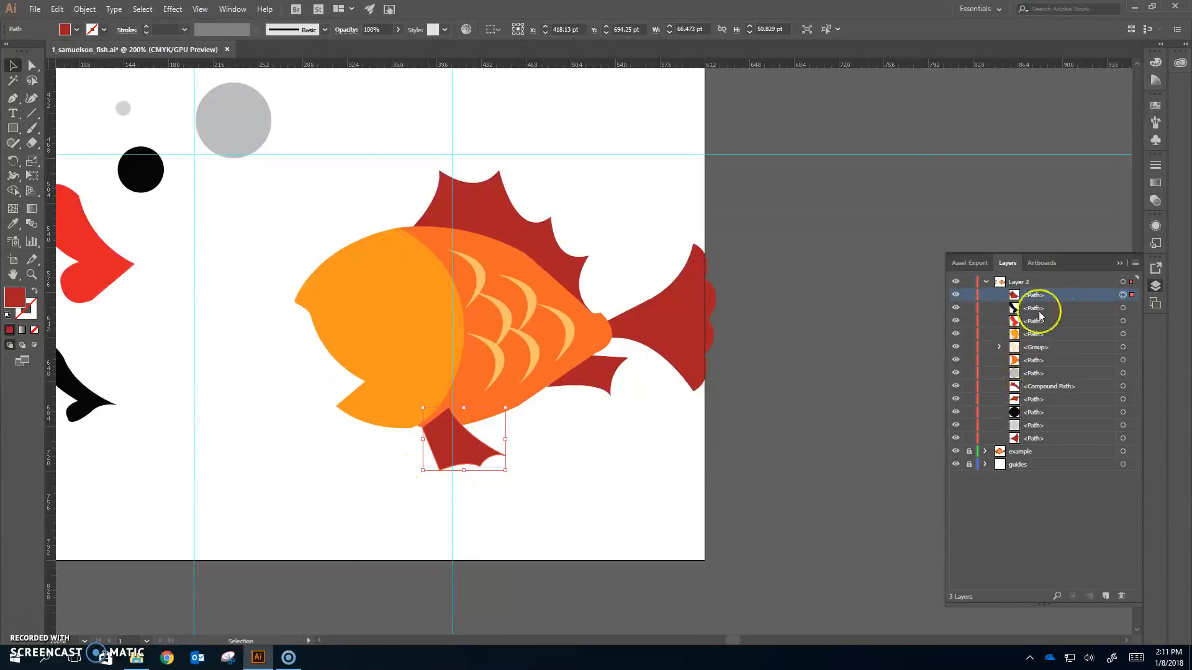
mouse_move(1101, 296)
mouse_down()
mouse_move(1093, 346)
mouse_move(1041, 365)
mouse_up()
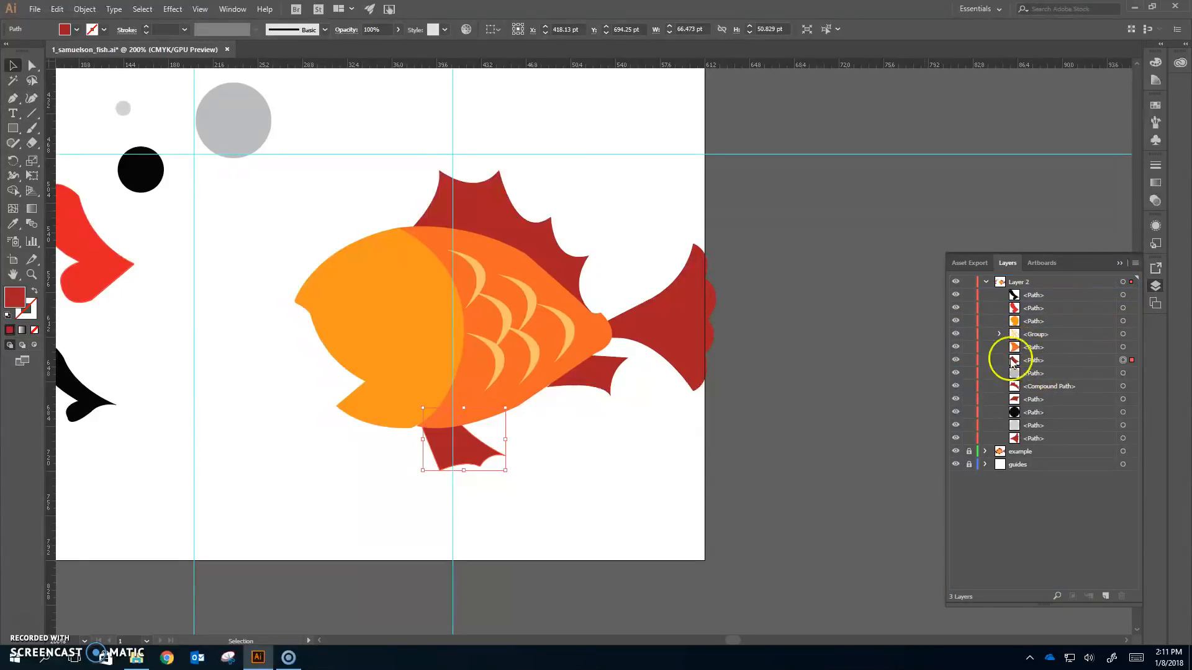
click(598, 498)
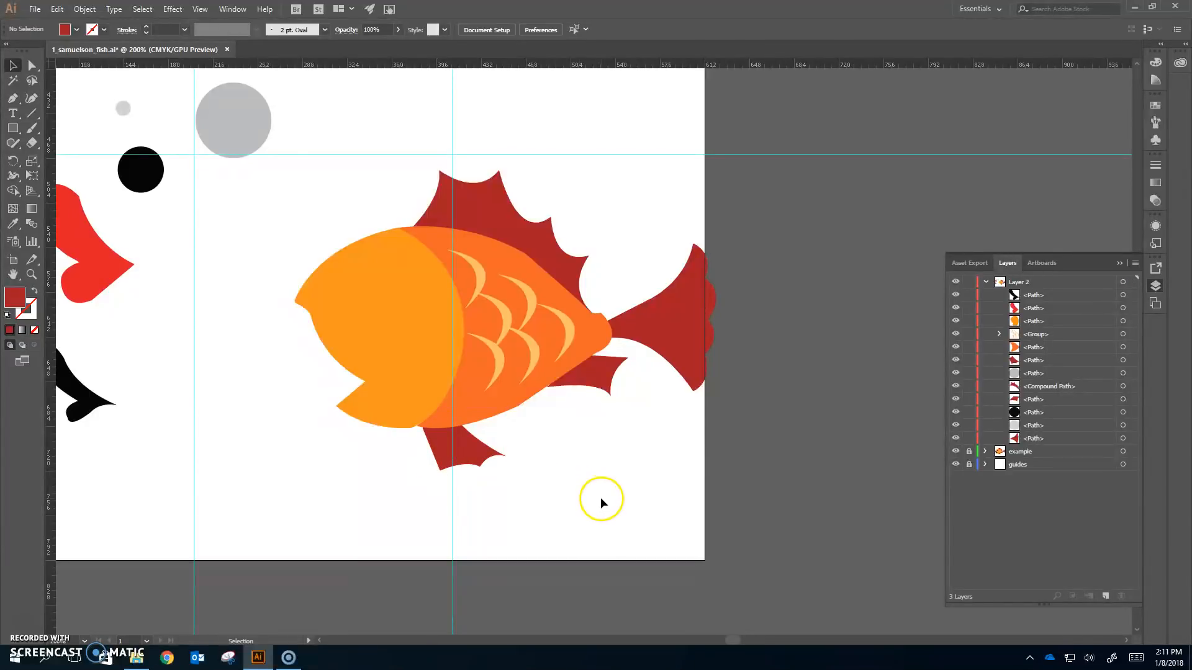
Step: Move the red lips onto the notch at the front of the head, align them with its edges, and deselect
drag(739, 641, 730, 642)
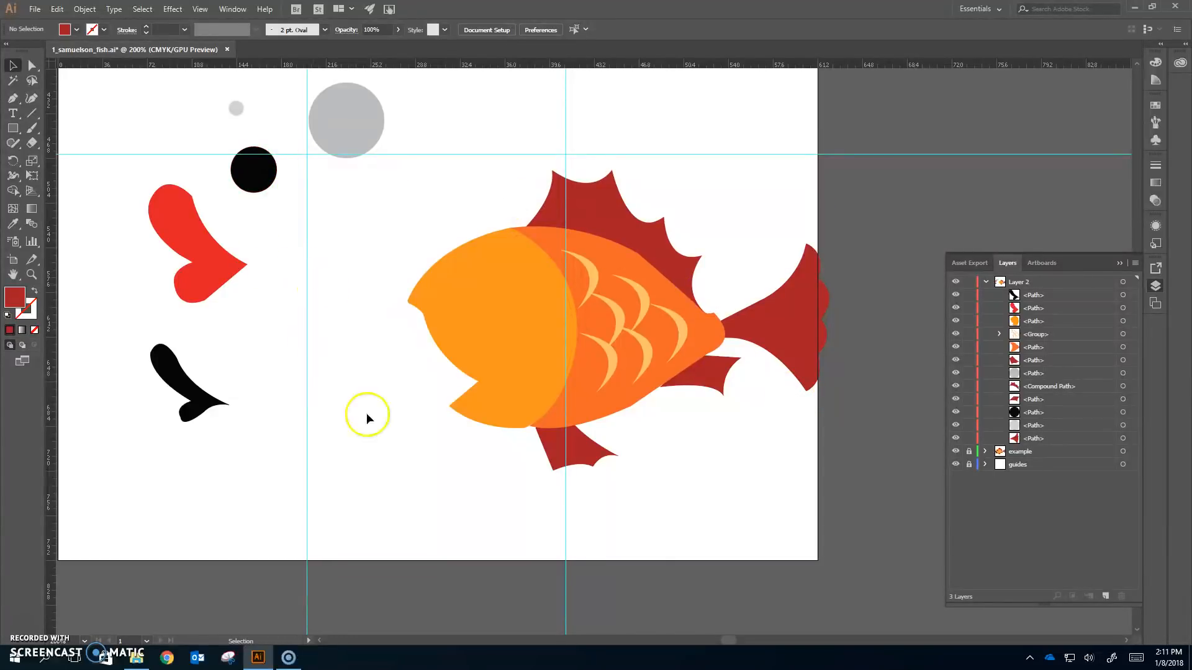
click(200, 258)
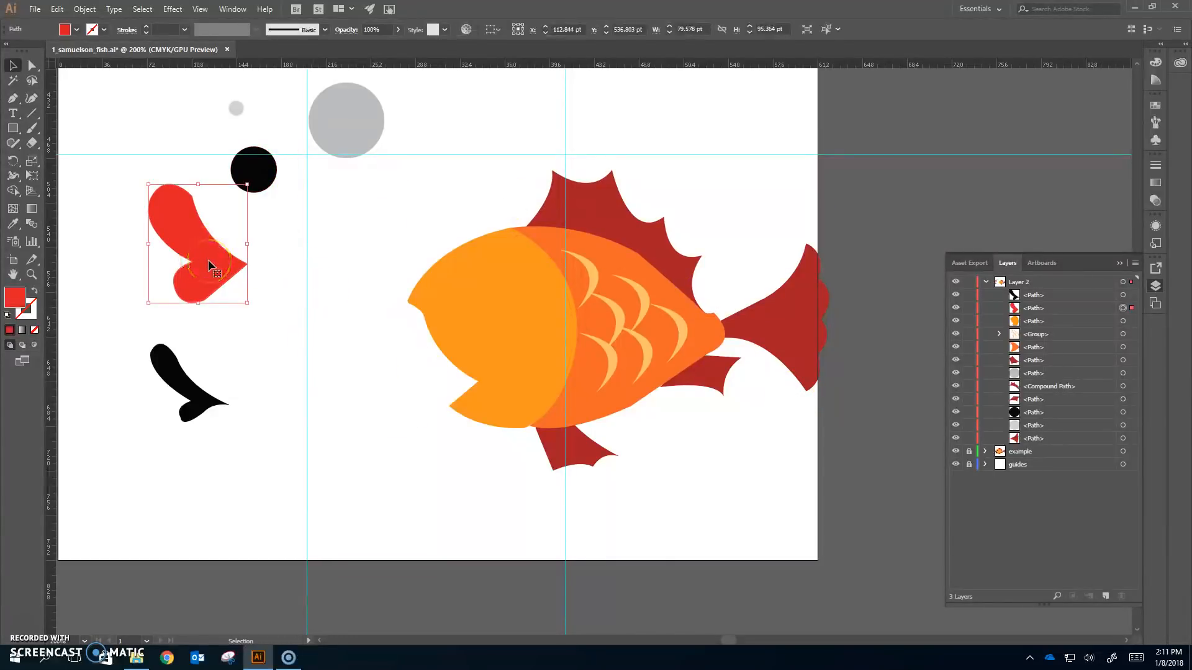
drag(217, 263, 445, 374)
key(Up)
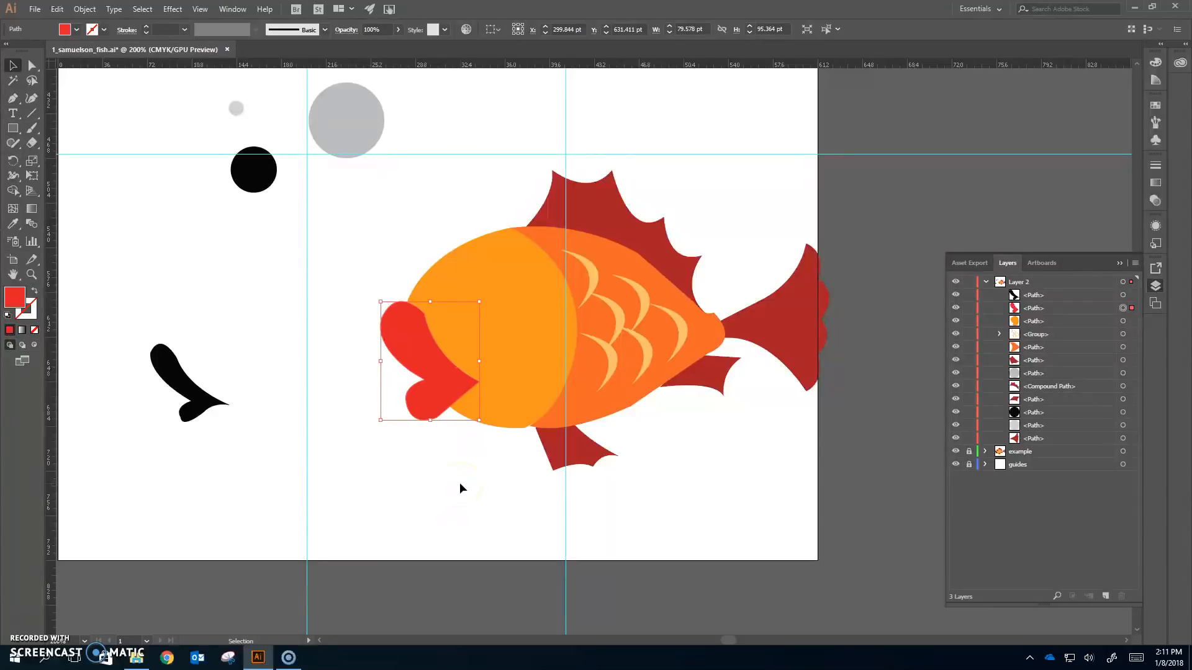
key(ctrl+=)
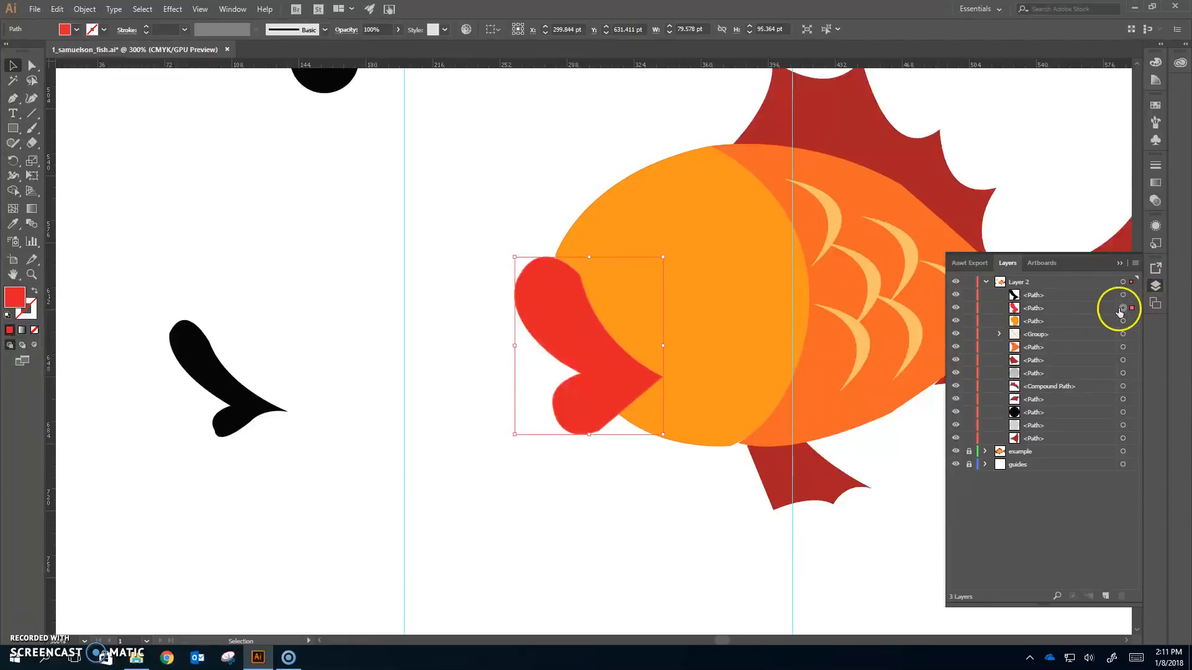
click(636, 492)
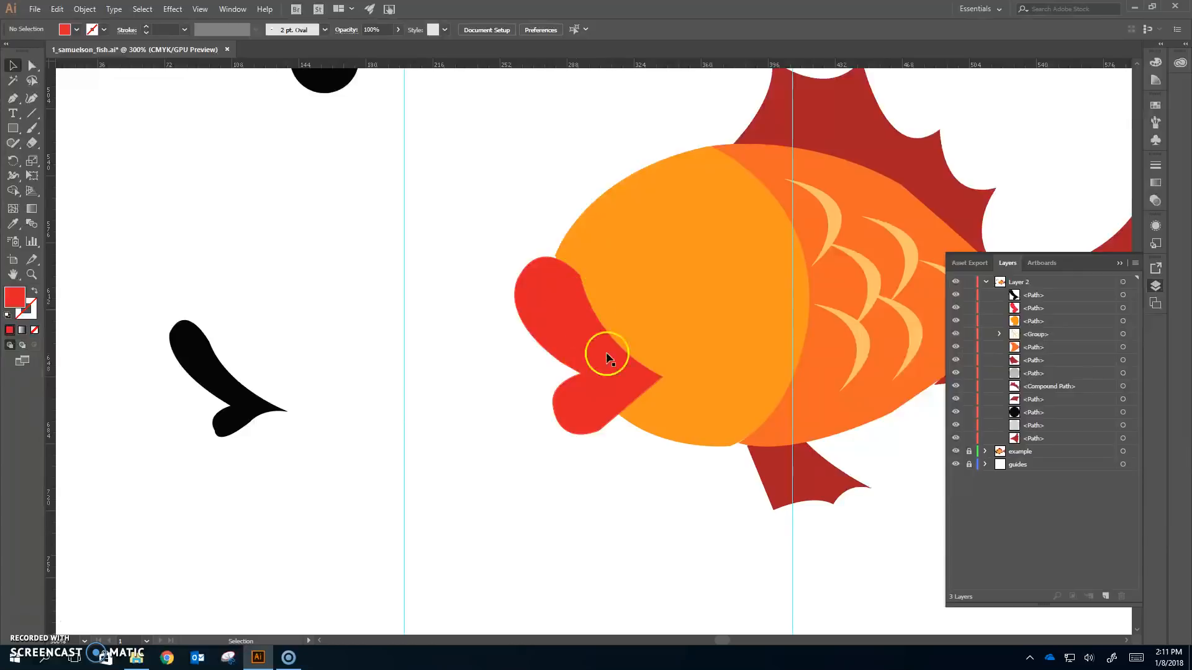
Step: Place the black mouth shape inside the red lips, leaving a red border around it
click(205, 380)
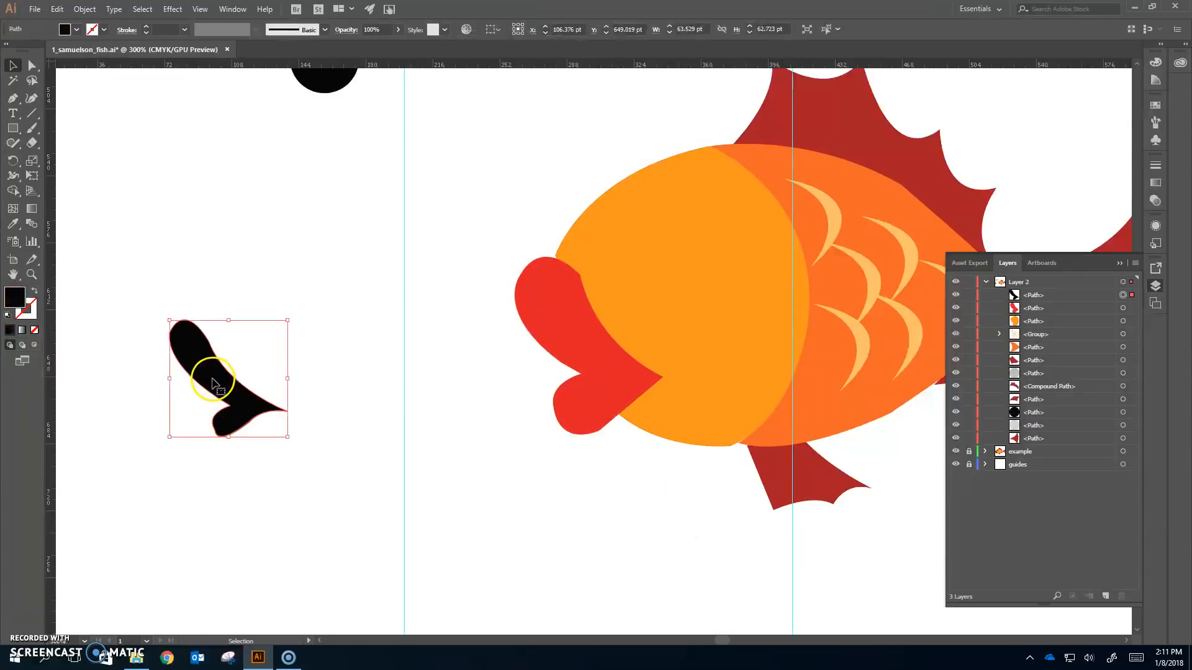
drag(209, 383, 568, 351)
key(Down)
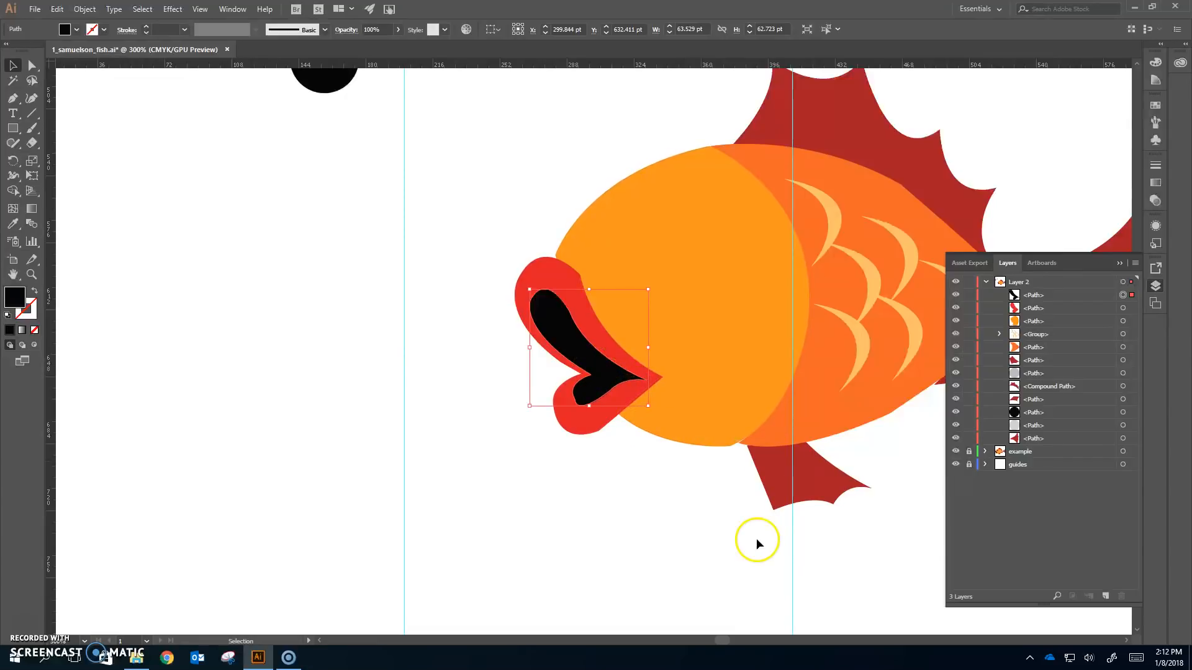
Step: Move the large gray circle near the head and place the black circle over its upper-left part
key(ctrl+minus)
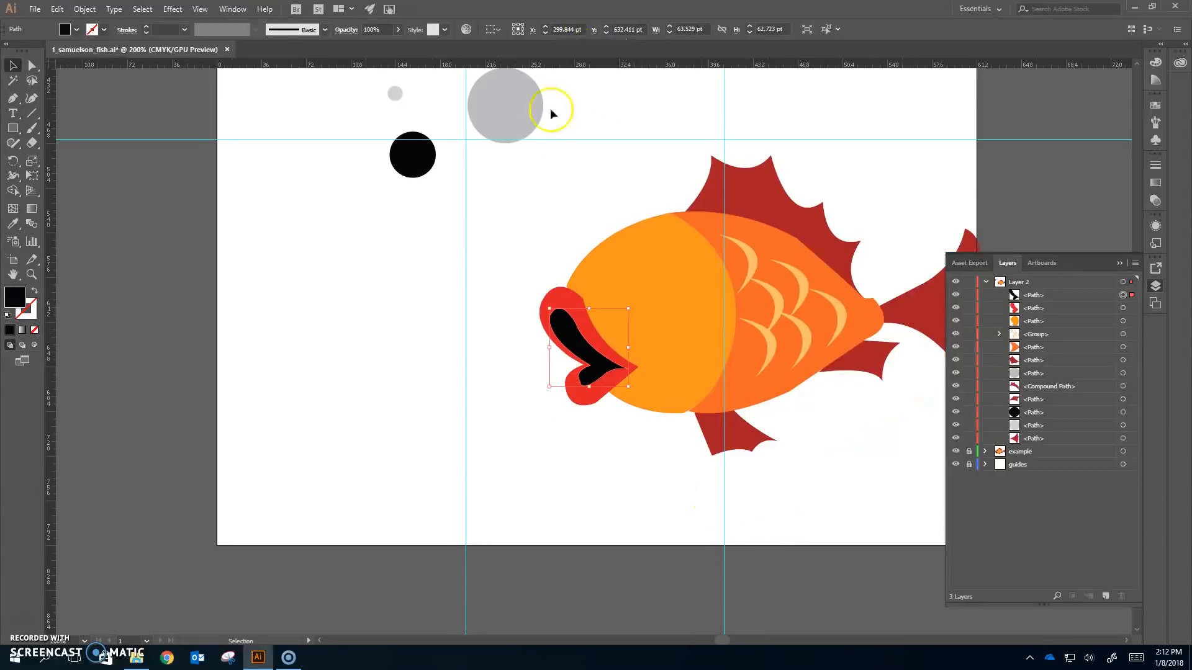
drag(511, 101, 527, 198)
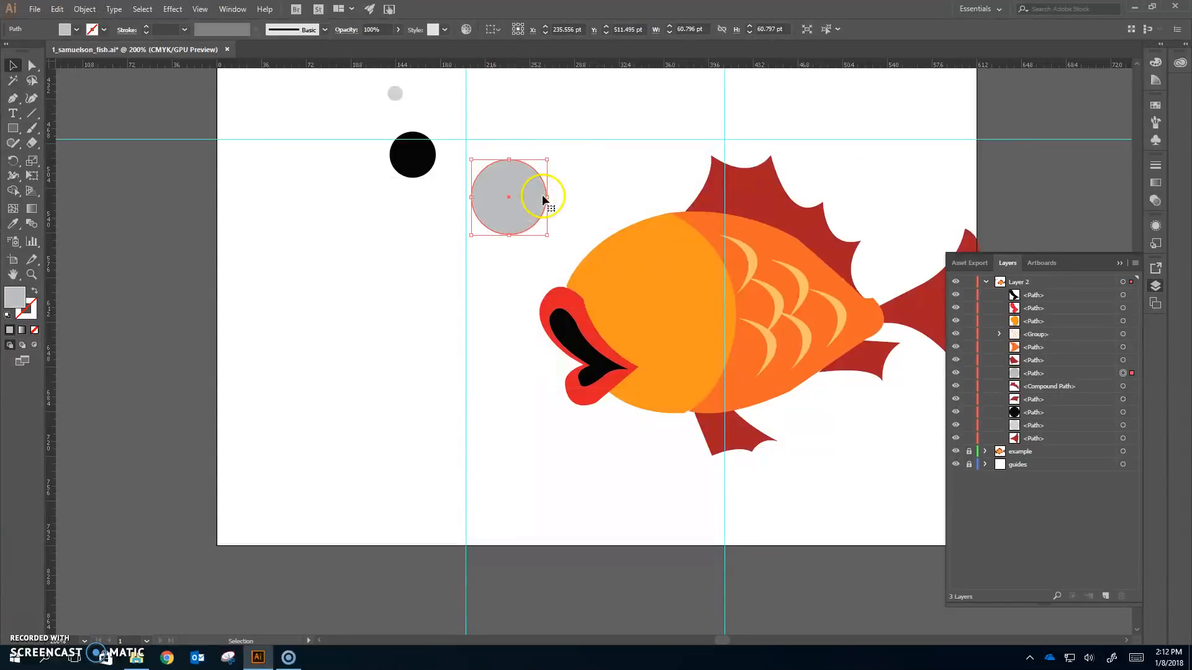
drag(413, 154, 505, 200)
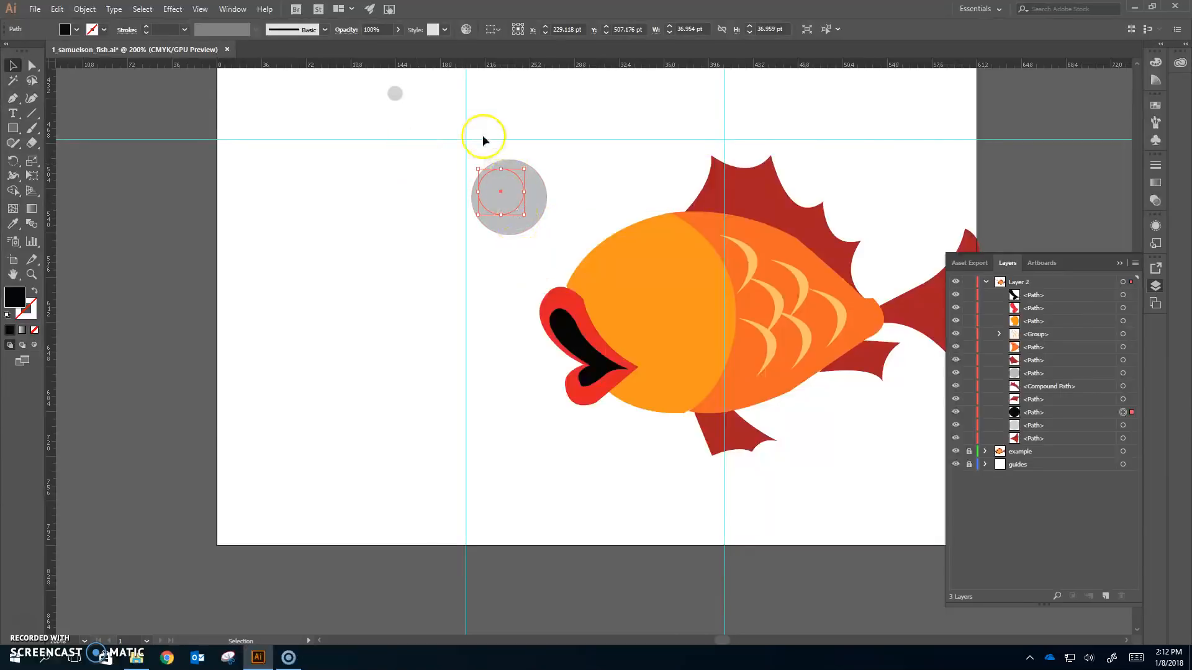
Step: Restack the black pupil directly above the large gray circle in Layer 2 and deselect it
click(1117, 415)
click(1045, 412)
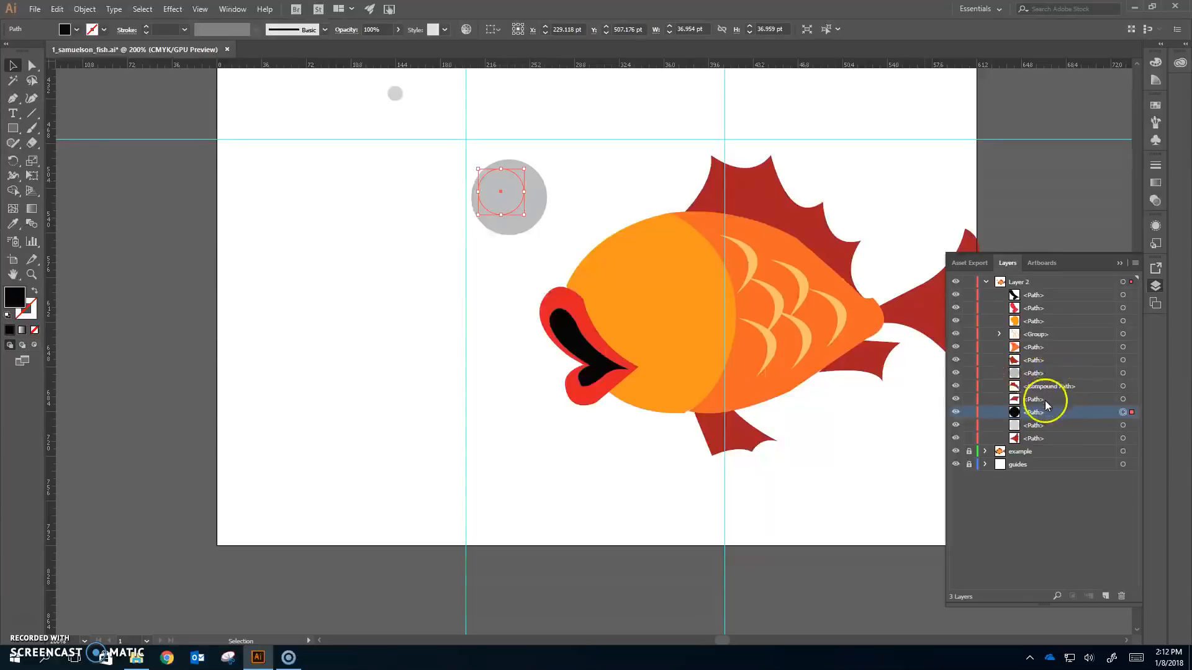
drag(1045, 413, 1047, 373)
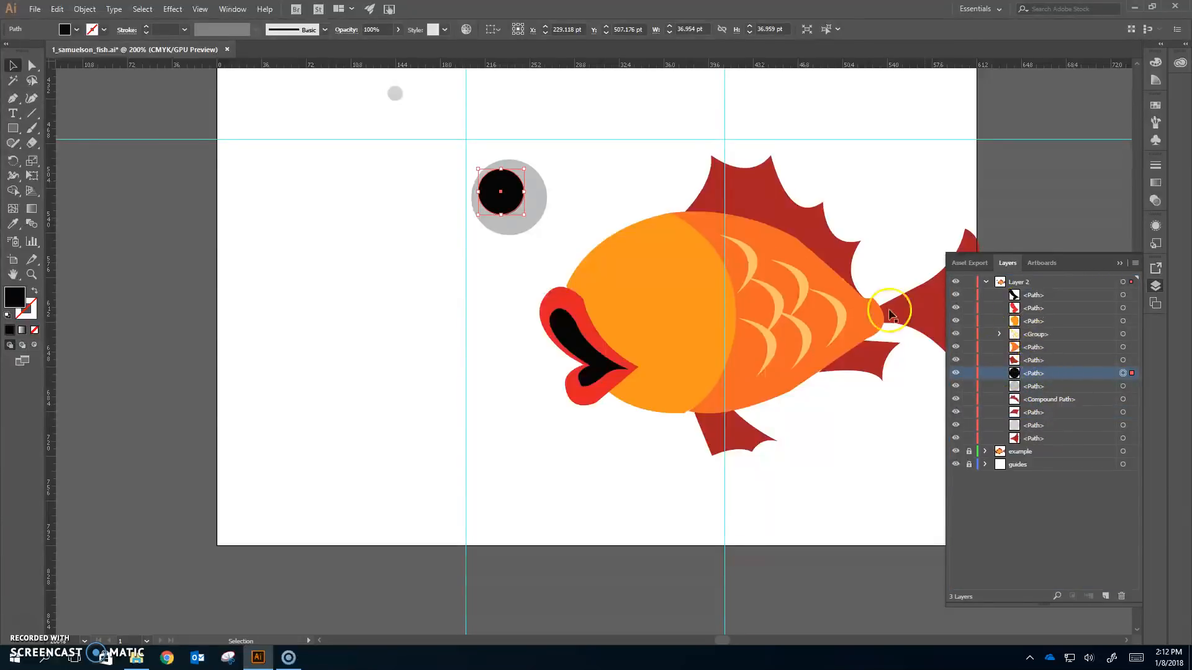
click(565, 172)
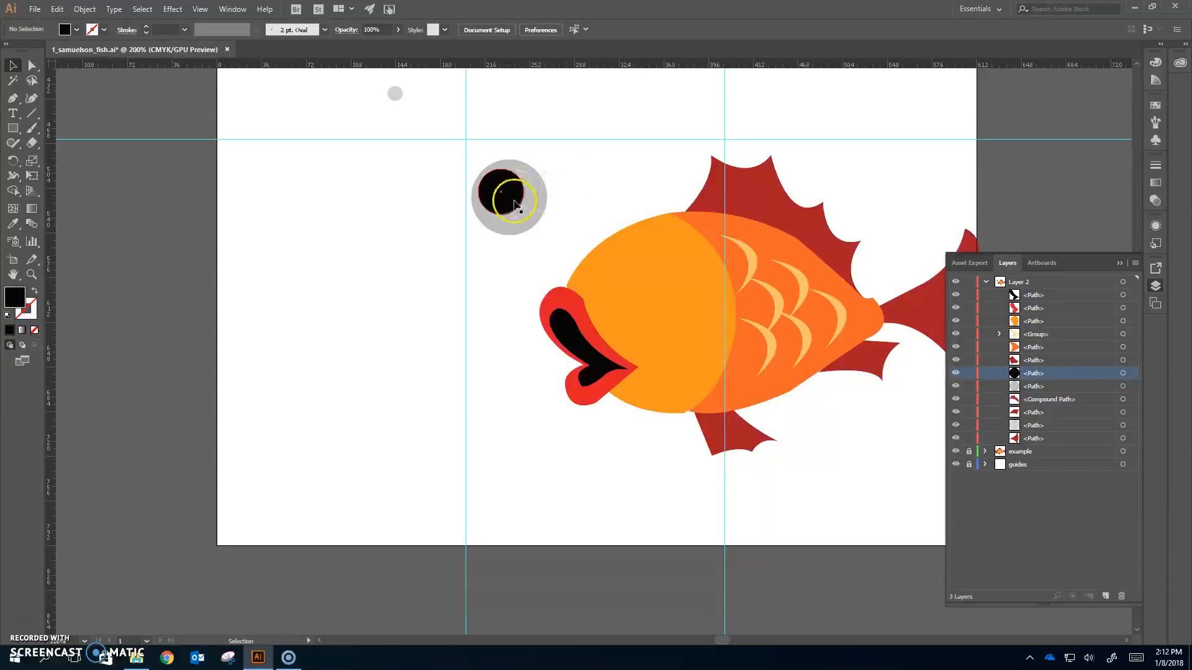
Step: Place the small light-gray circle on the pupil's upper left, restack it directly above the pupil, and deselect
click(395, 94)
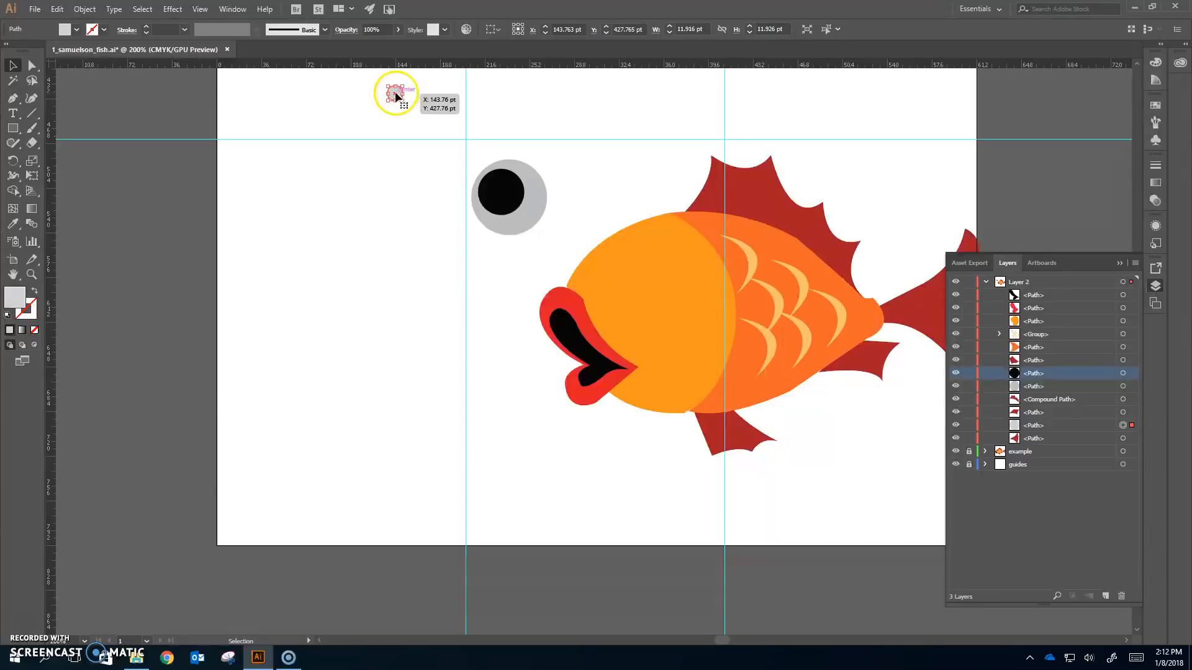
drag(395, 94, 494, 185)
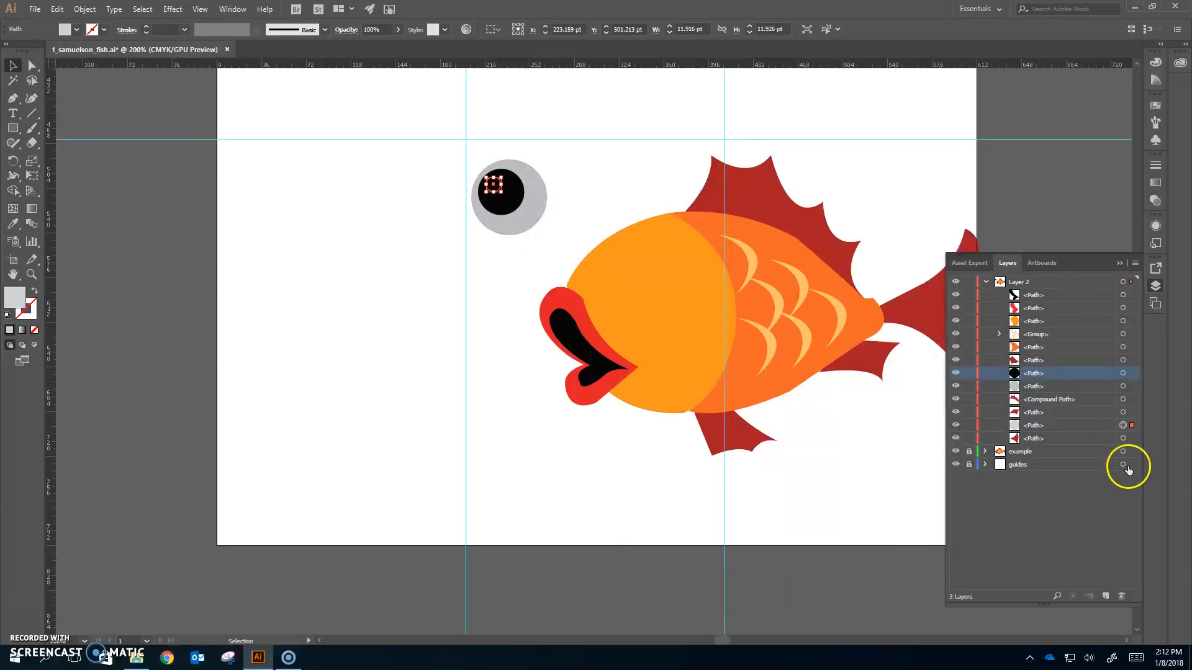
drag(1090, 427, 1056, 367)
click(568, 163)
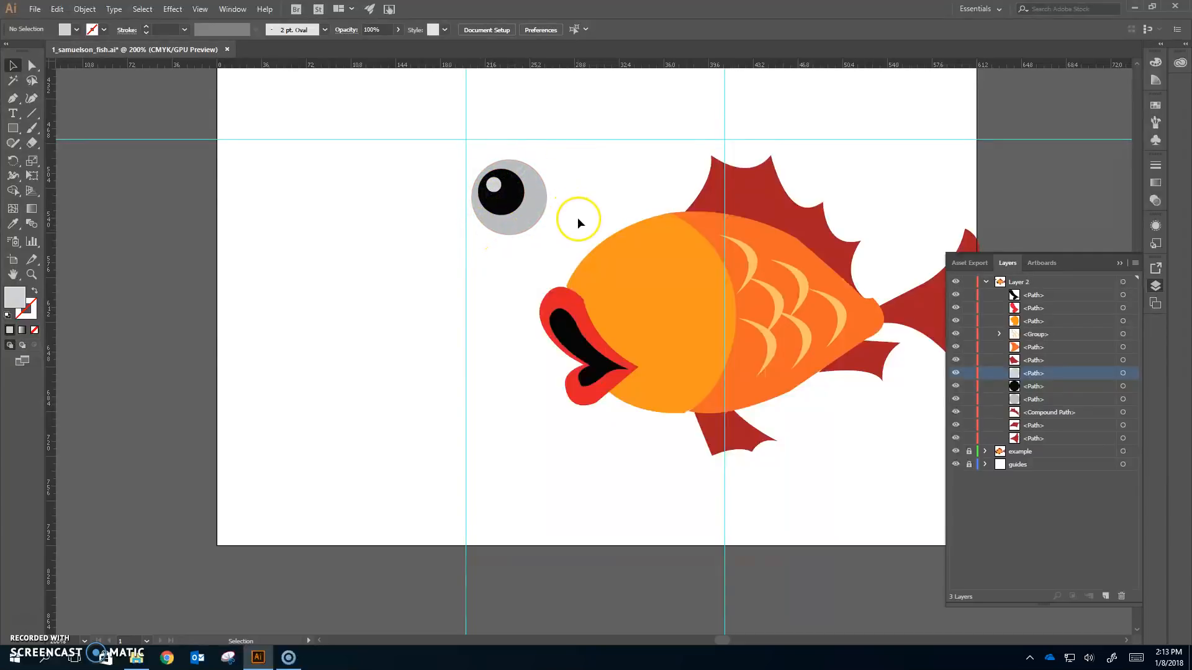
Step: Group the gray eyeball, black pupil and small highlight into one eye
scroll(577, 217, up, 2)
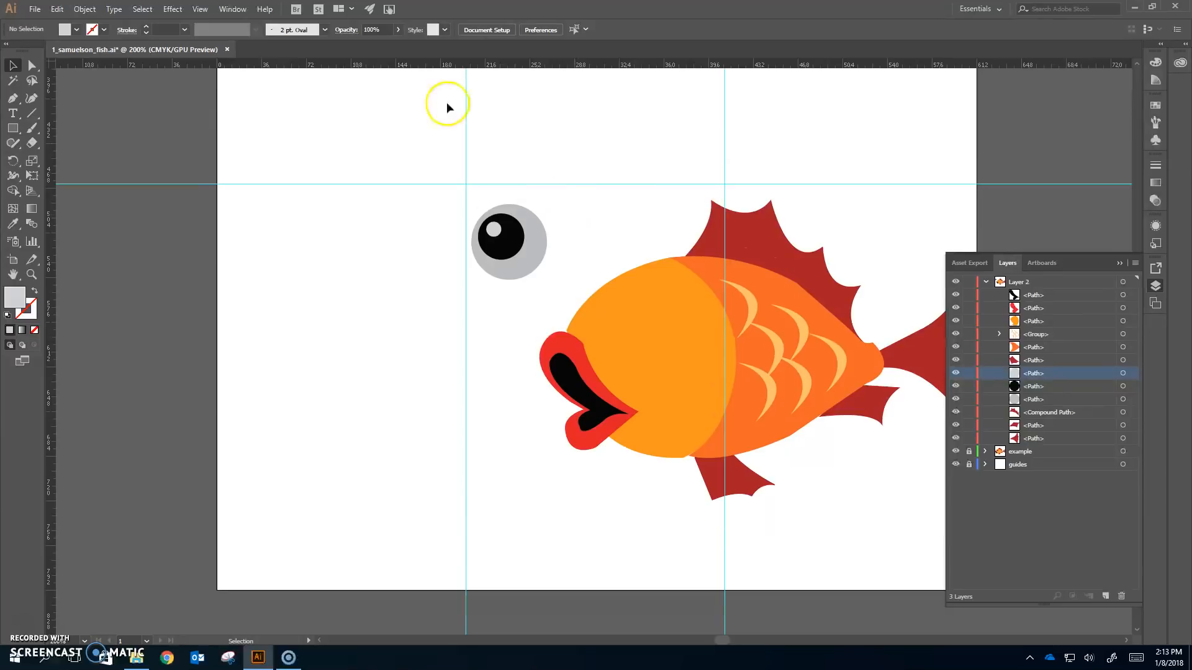
key(ctrl+0)
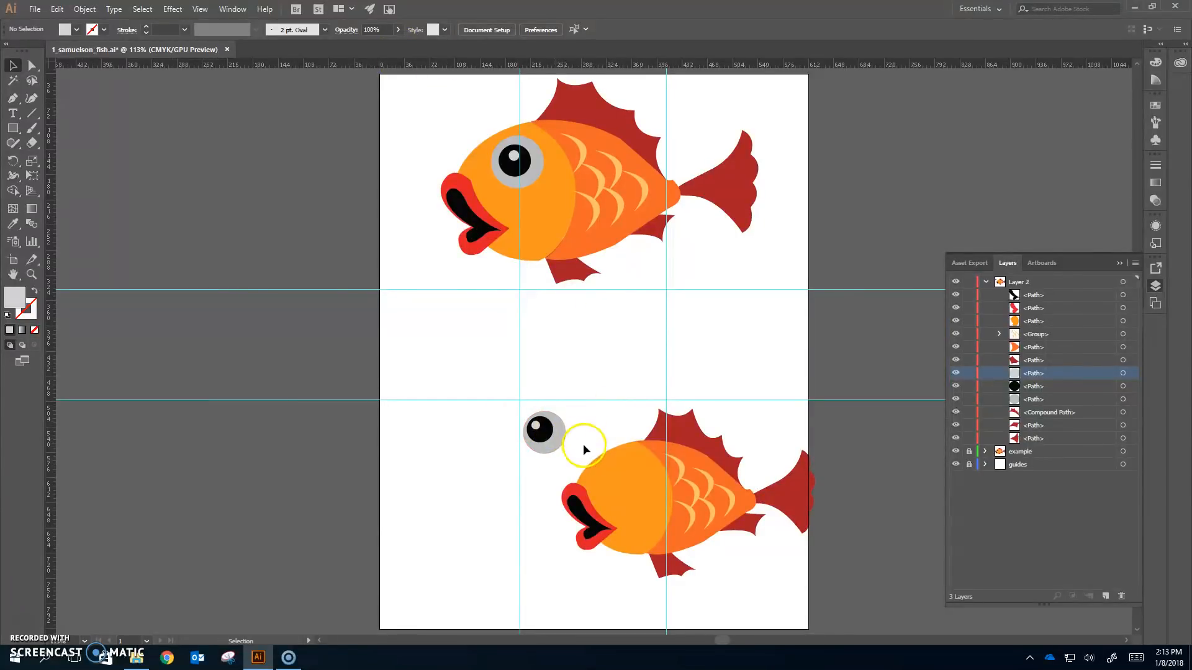
drag(524, 407, 589, 452)
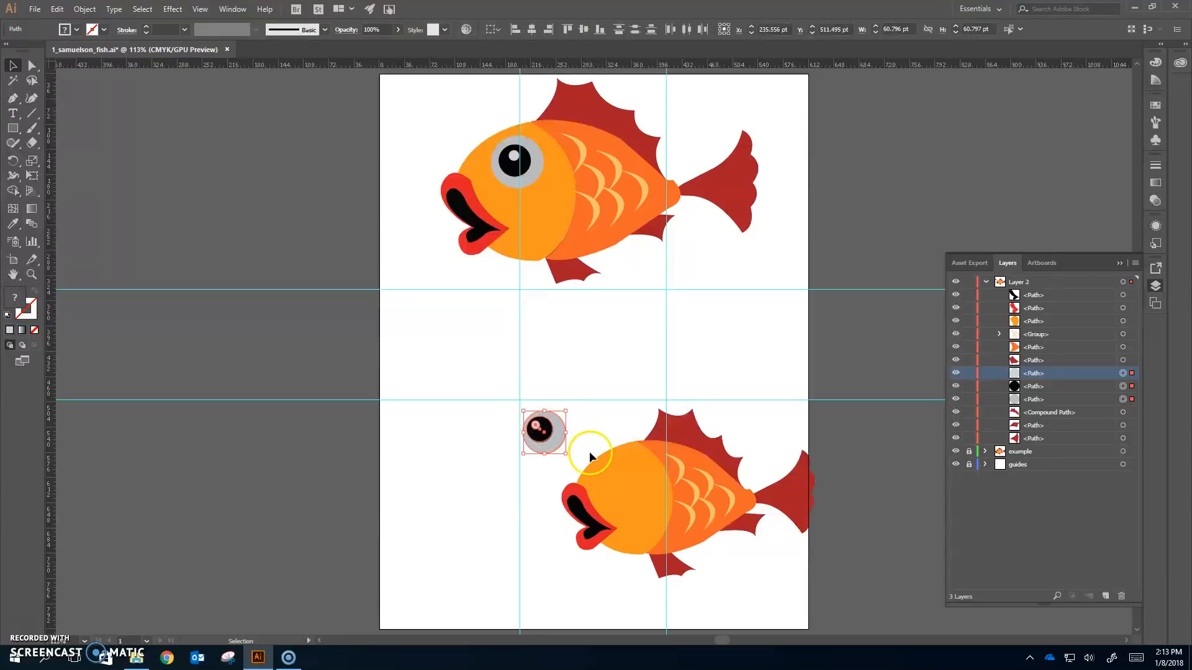
key(ctrl+g)
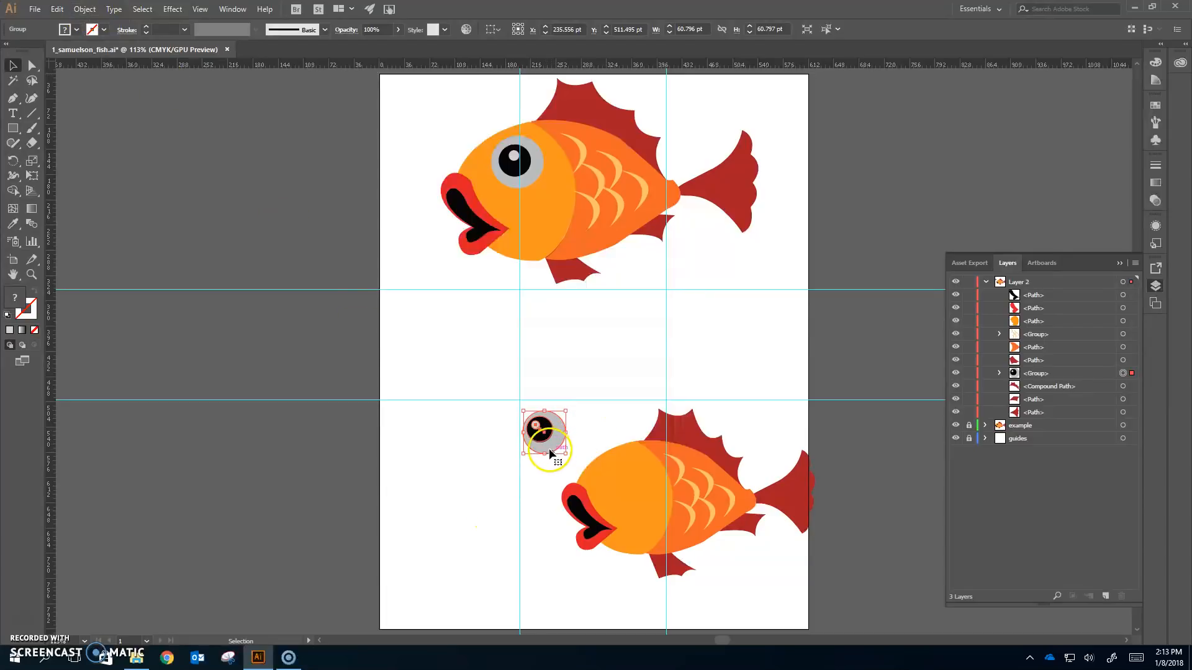
Step: Move the eye group onto the head above the mouth, restack it above the head path, and deselect it
drag(548, 441, 621, 484)
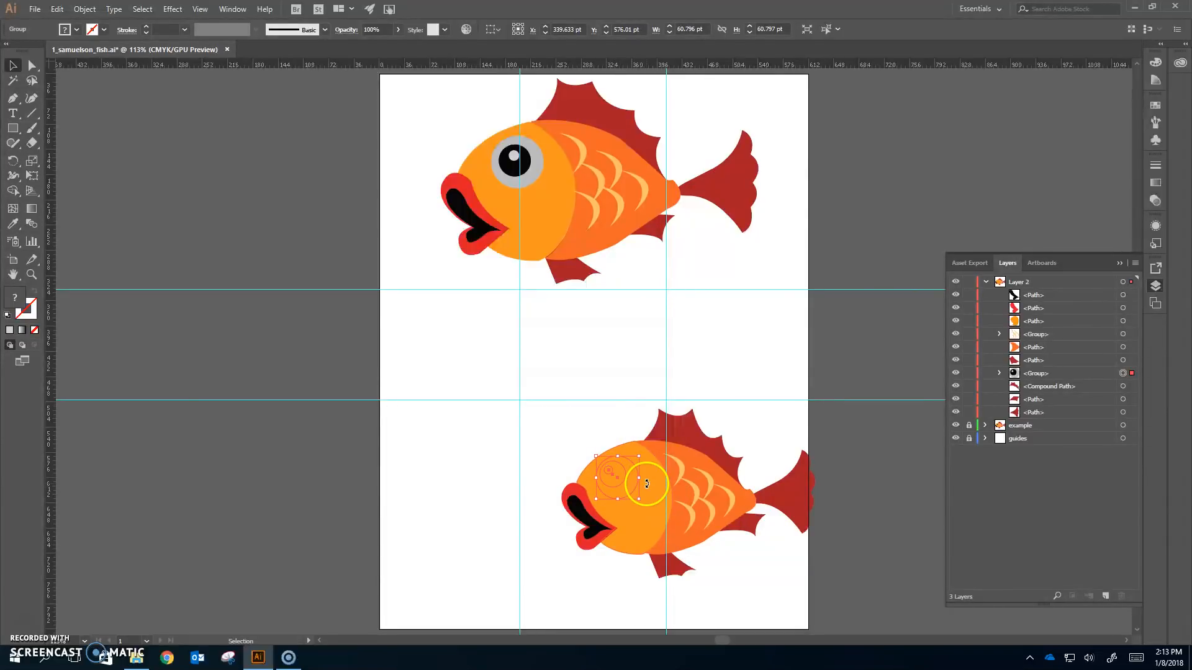
click(1062, 374)
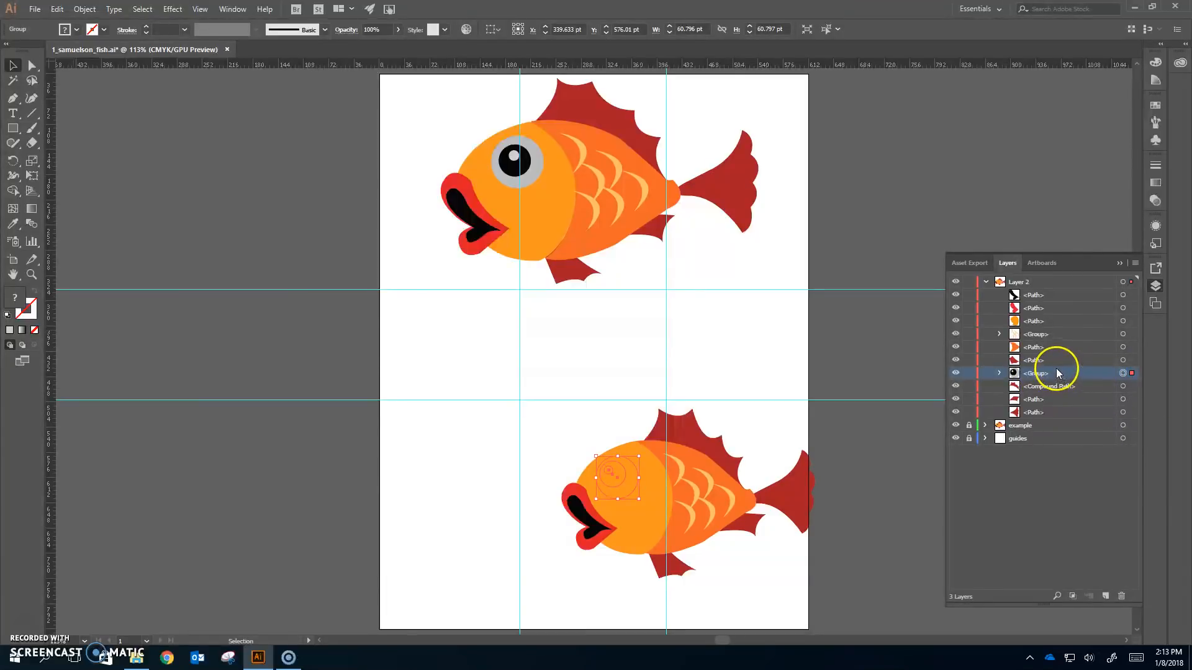
drag(1056, 375, 1032, 320)
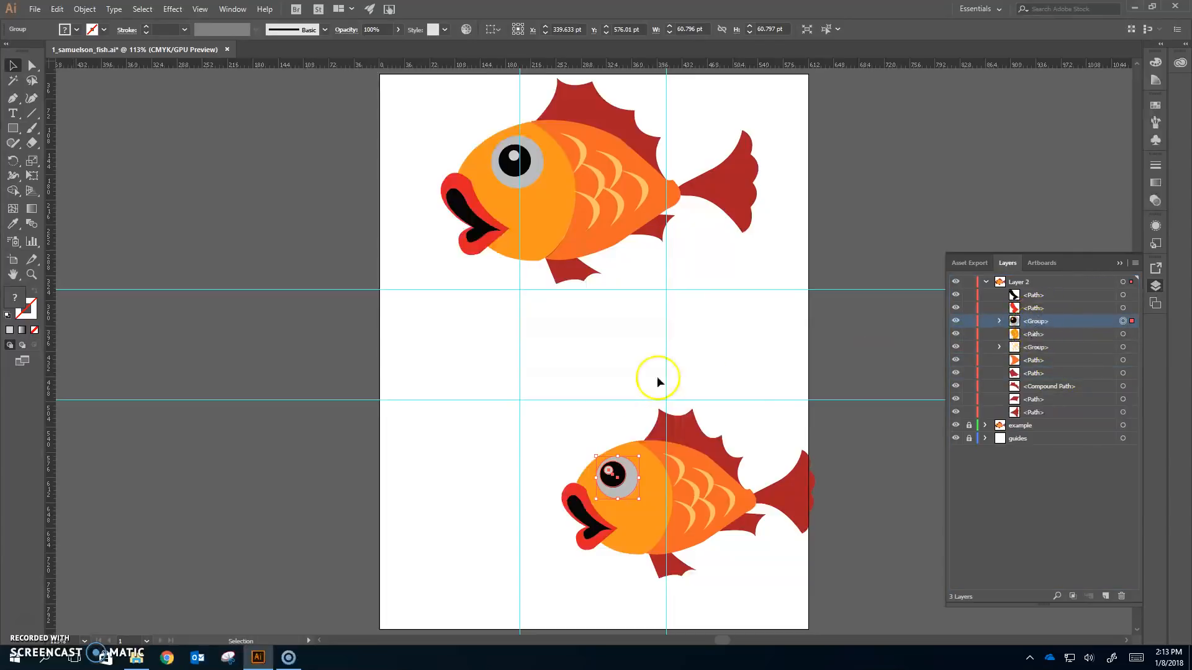
click(562, 432)
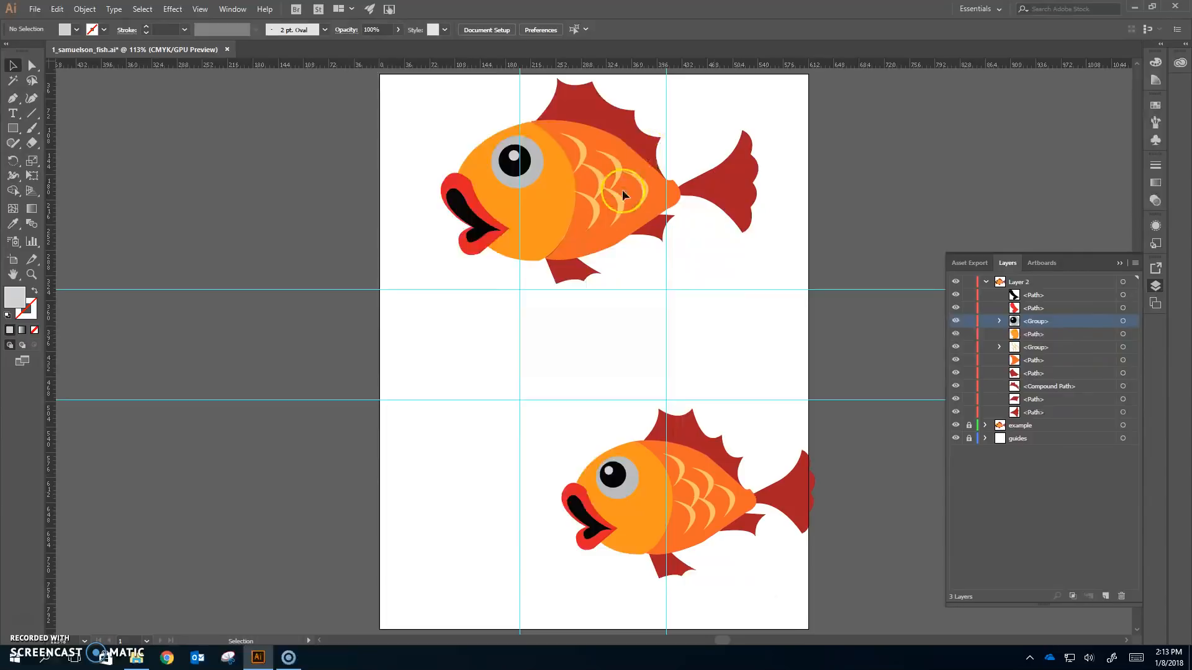
click(728, 170)
click(745, 179)
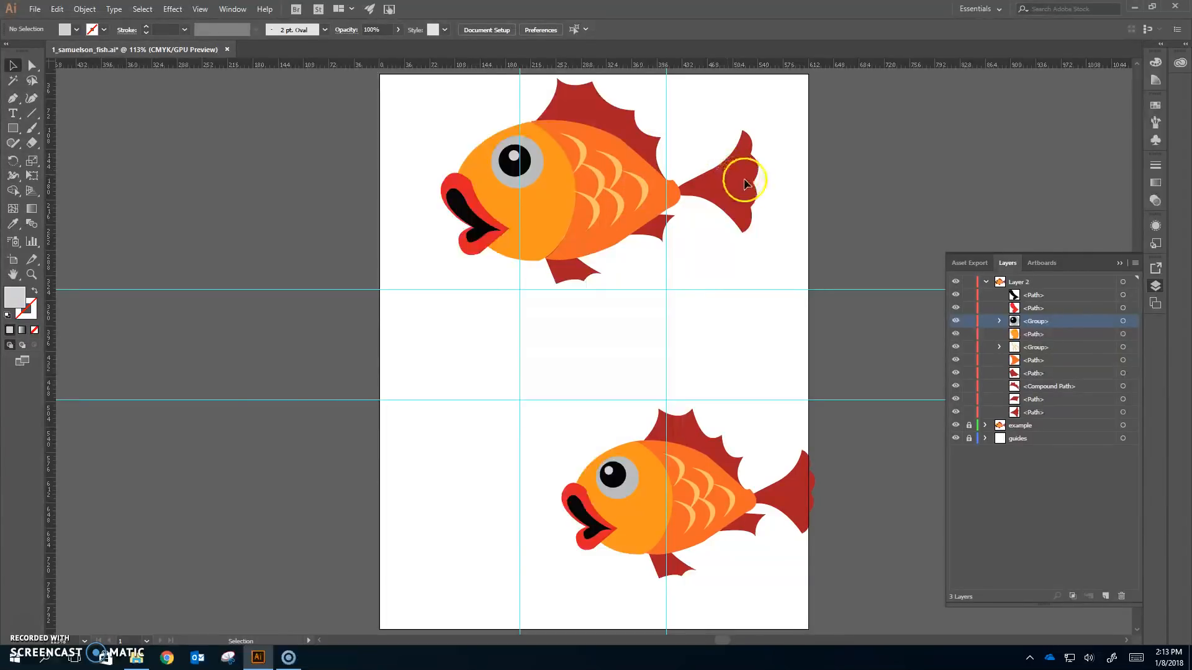
click(751, 185)
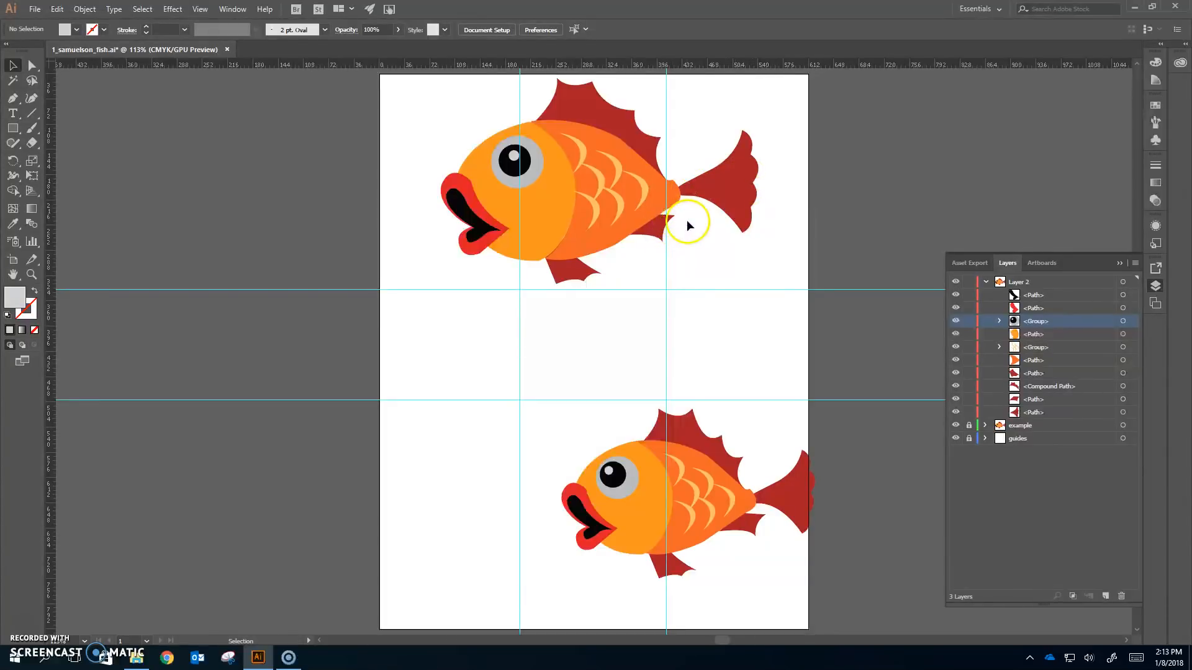
click(877, 426)
click(685, 468)
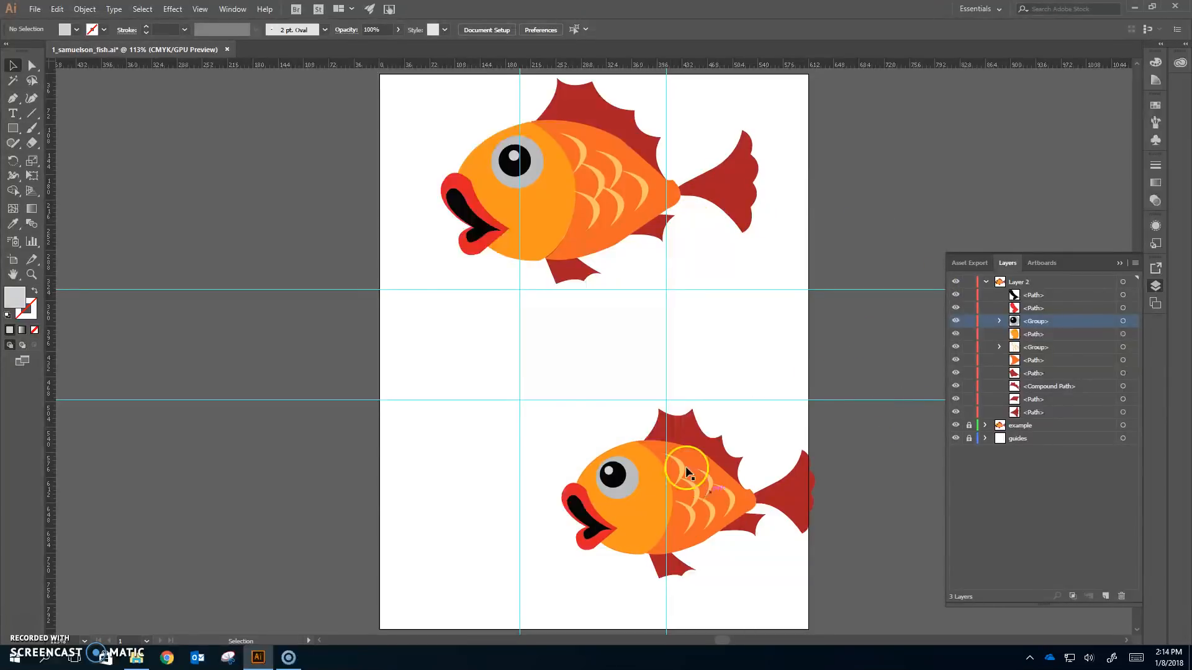
Step: Fill the head of the lower assembled fish with the medium blue swatch
click(642, 506)
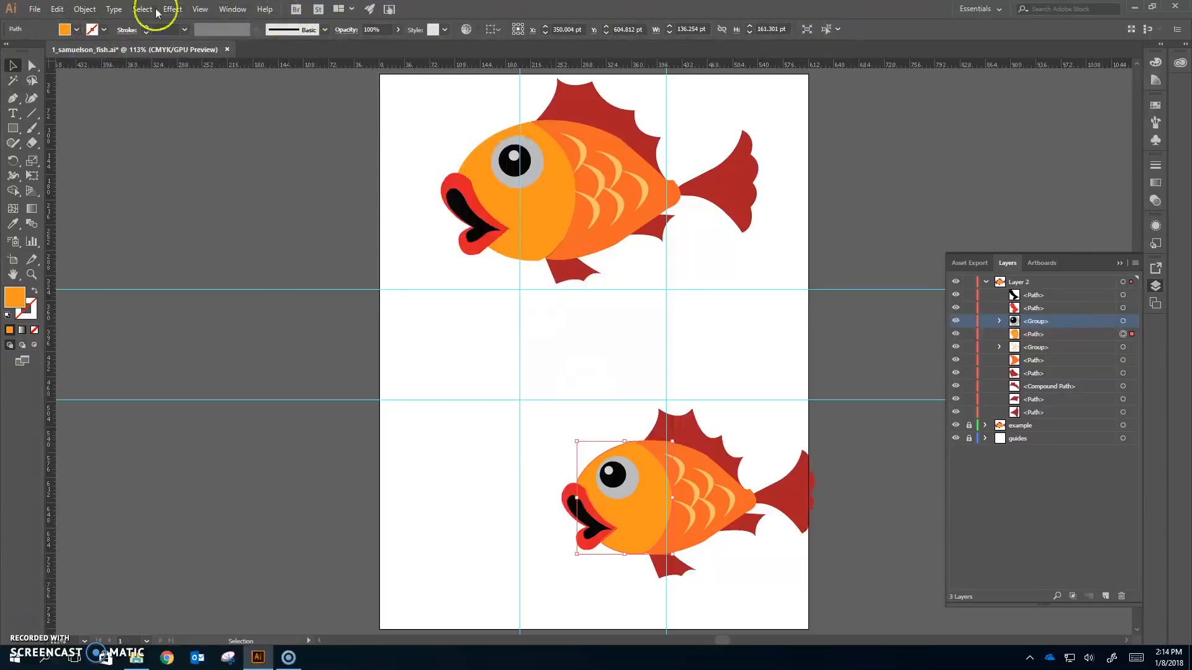
click(77, 34)
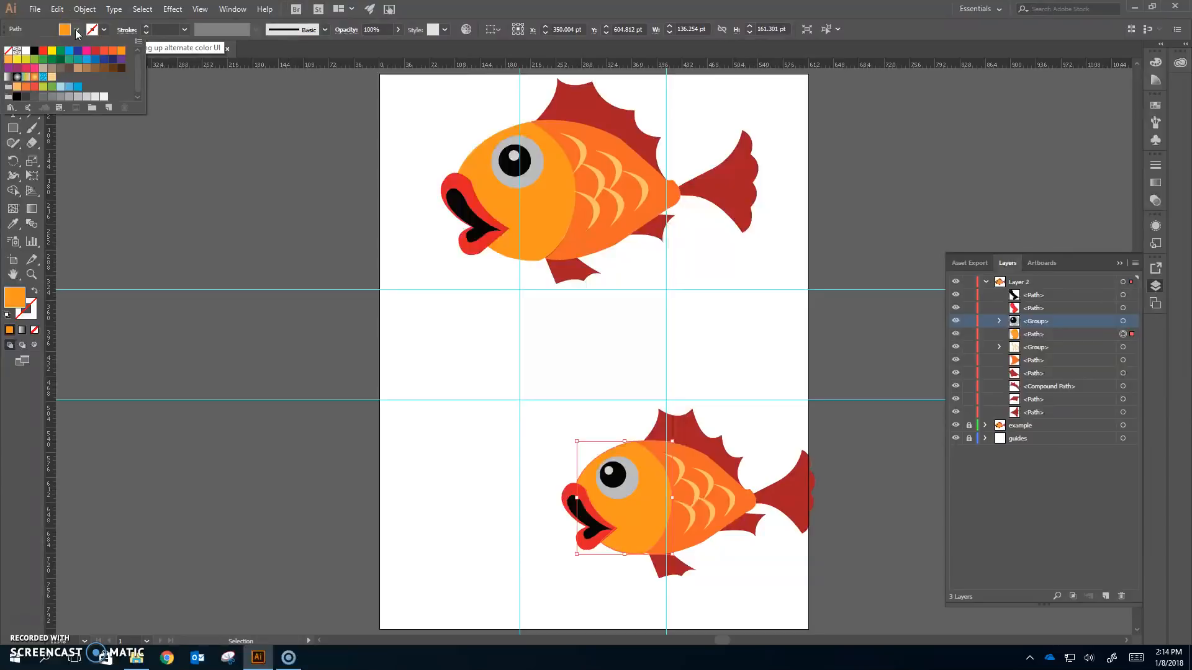
click(95, 60)
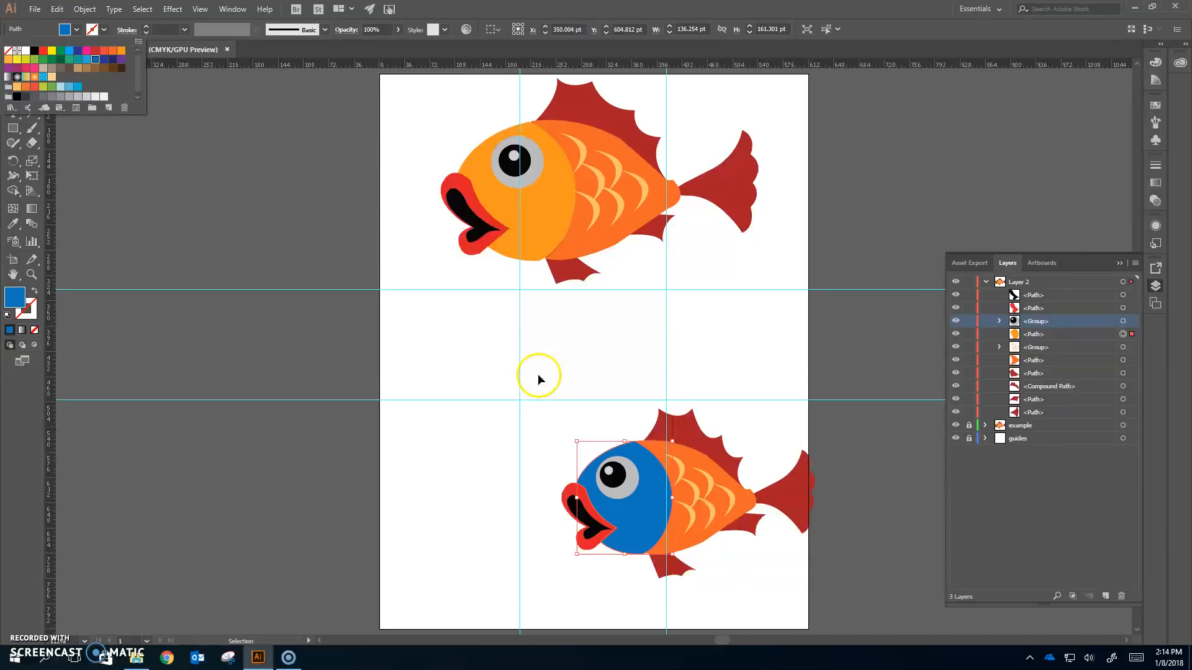
Step: Fill the scales group on the lower fish's body with the same blue swatch as the head
click(710, 484)
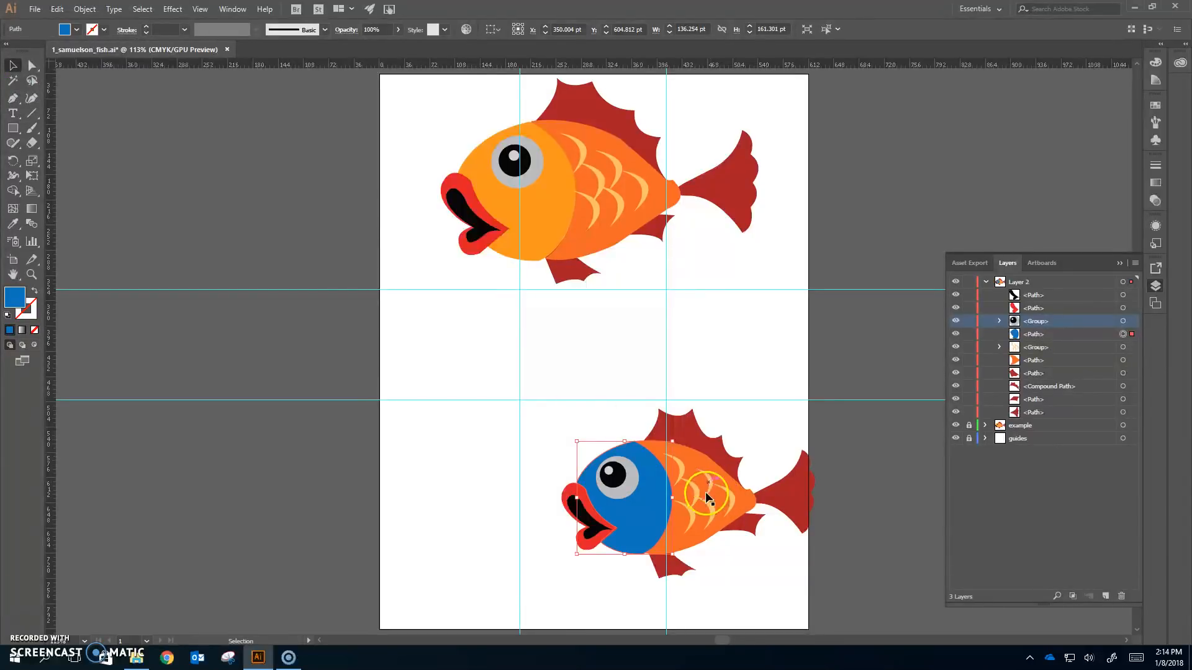
click(712, 509)
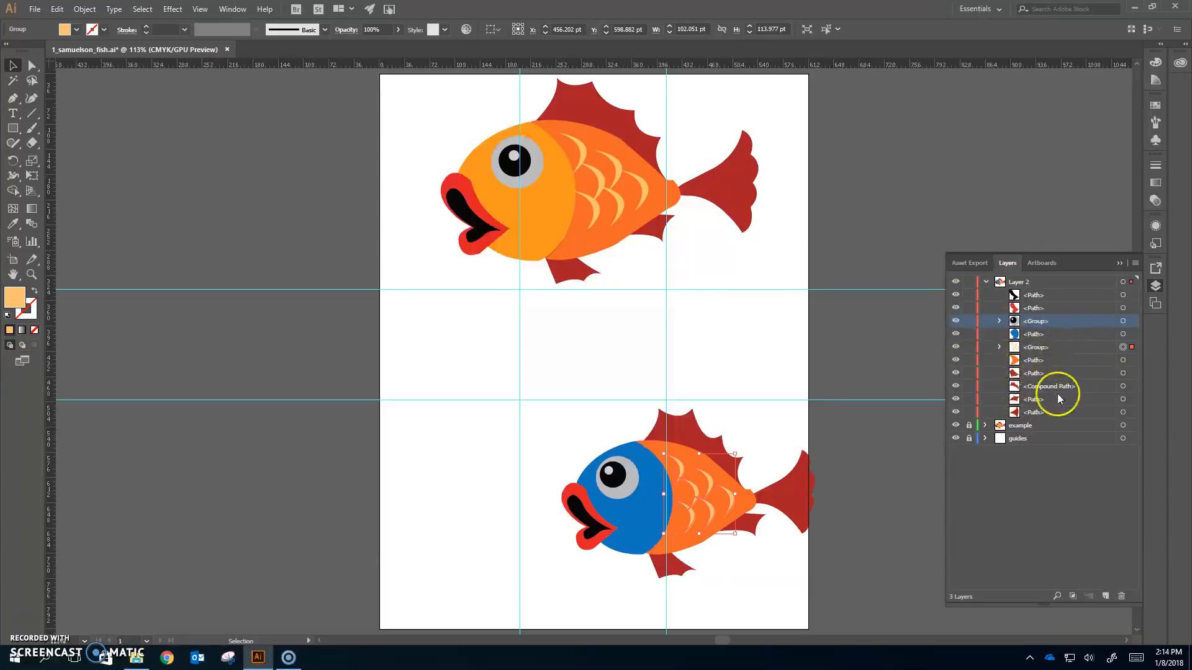
click(75, 29)
click(93, 60)
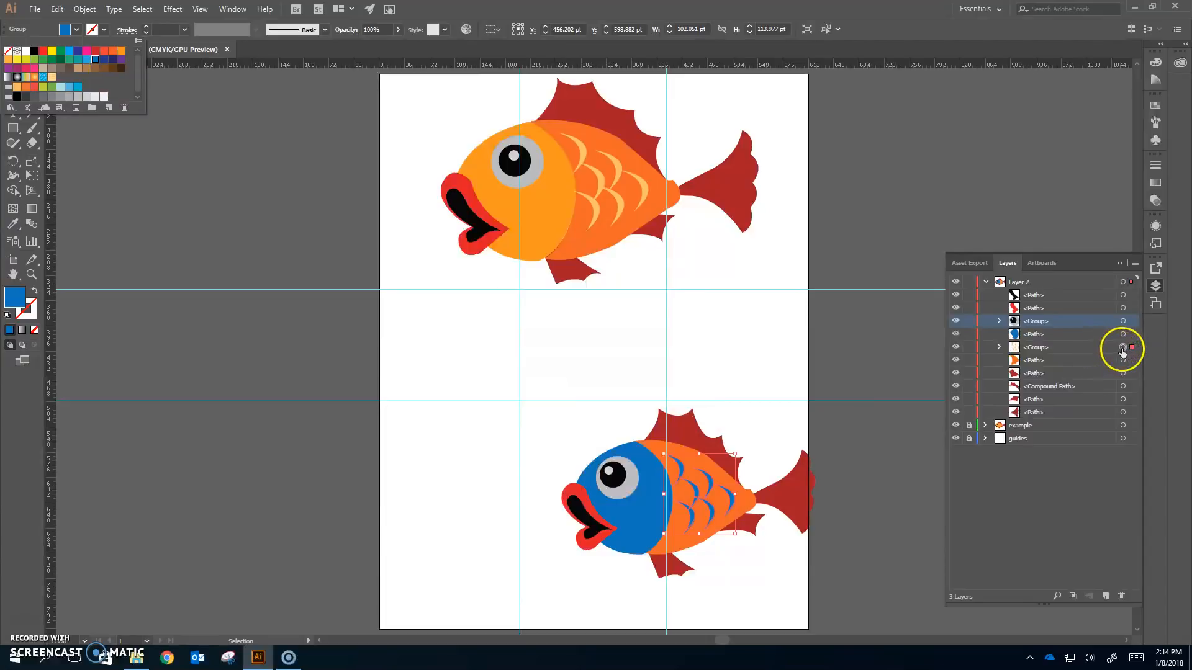
click(882, 452)
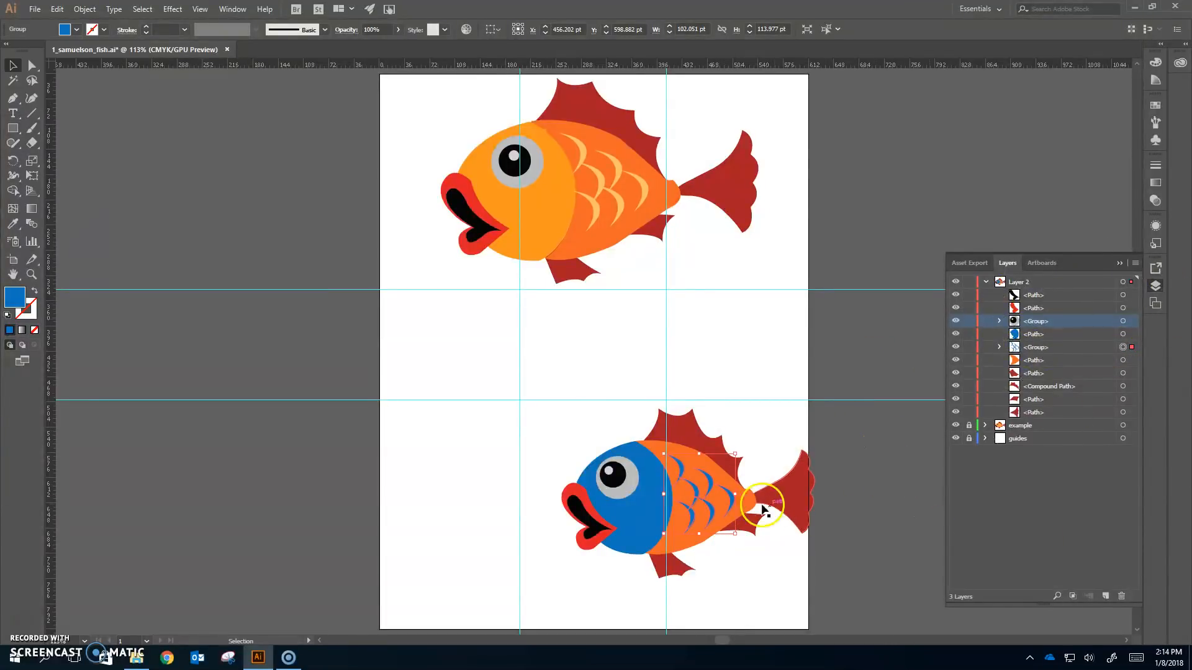
Step: Select all parts of the lower fish together and group them into one object
click(631, 521)
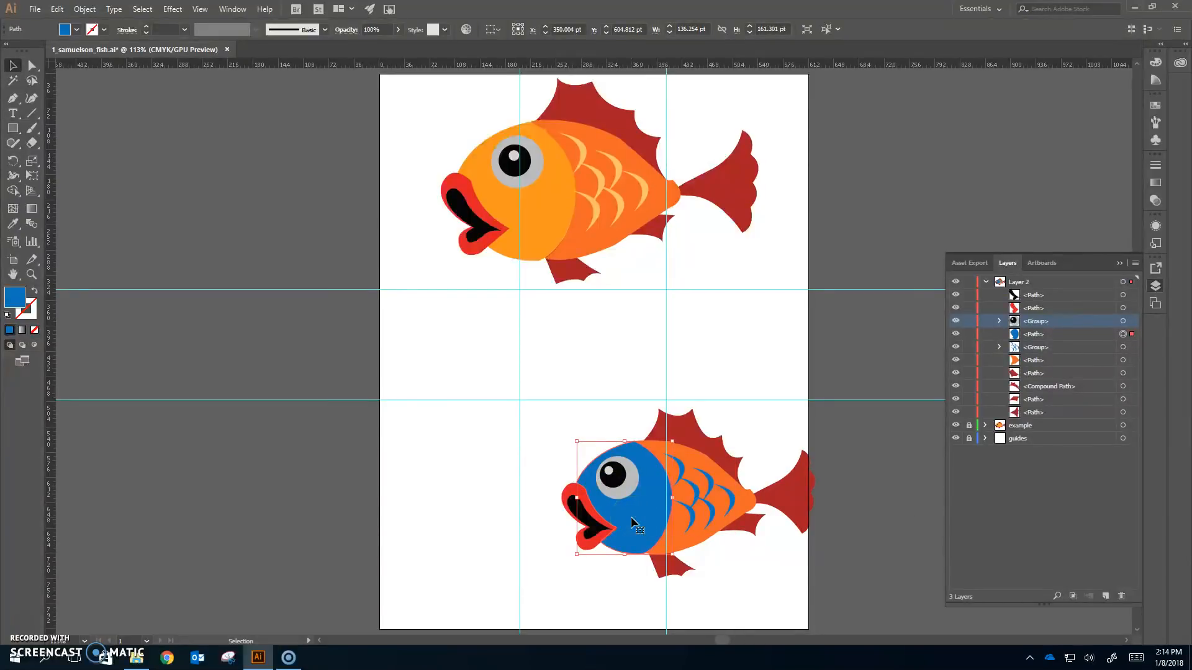
click(535, 411)
drag(524, 370, 867, 601)
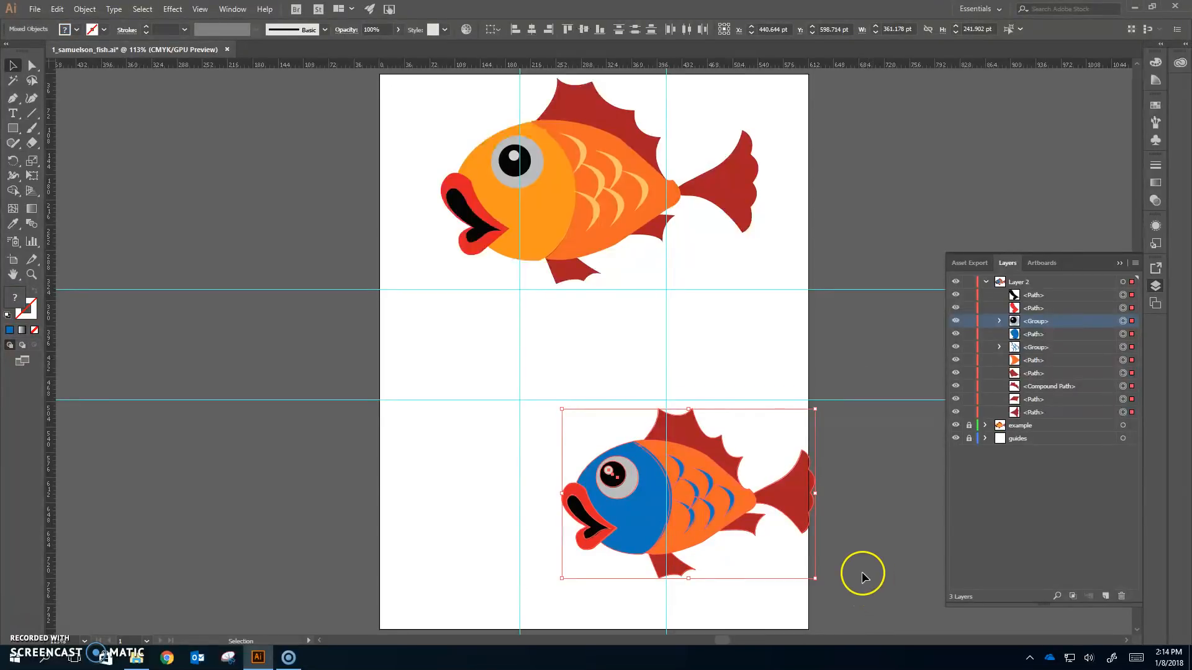
key(ctrl+g)
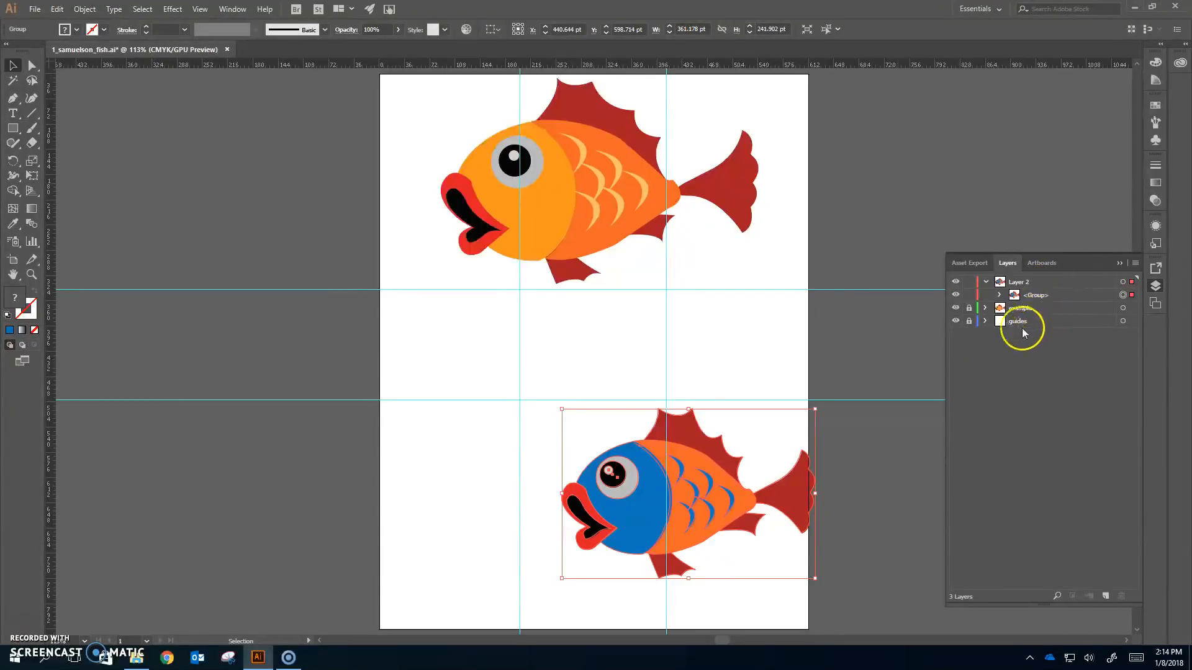
Step: Rename Layer 2 as "blue fish" and the example layer as "orange fish"
double_click(1022, 281)
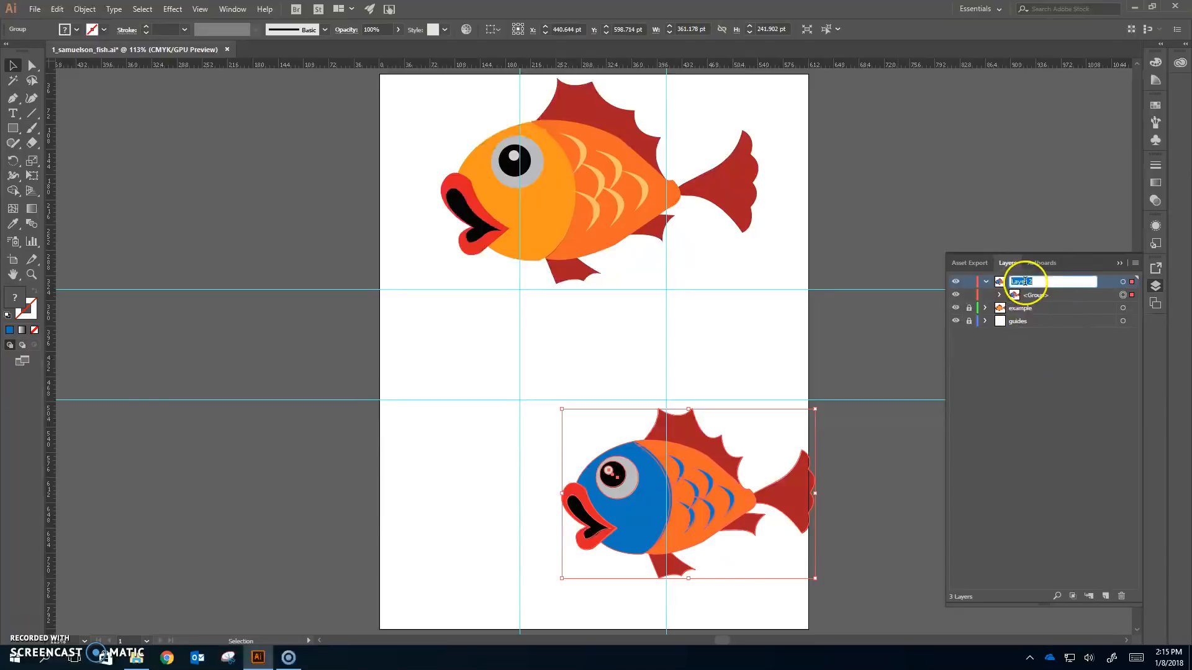
text(blue fish)
key(Return)
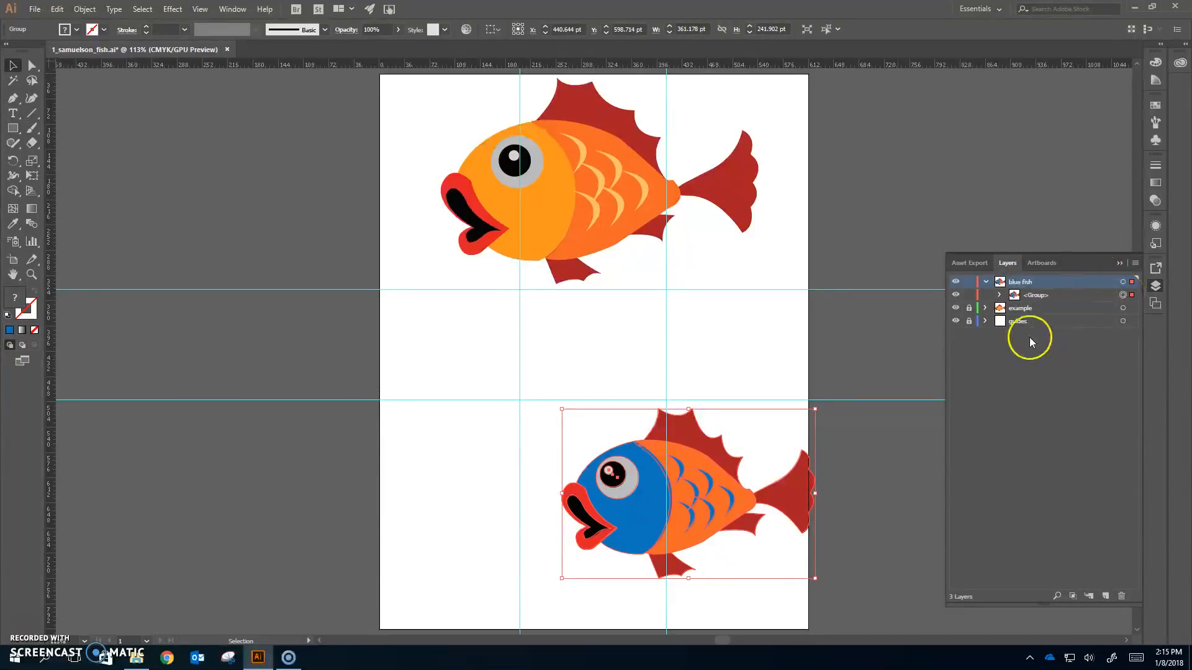
double_click(1018, 307)
text(orange fish)
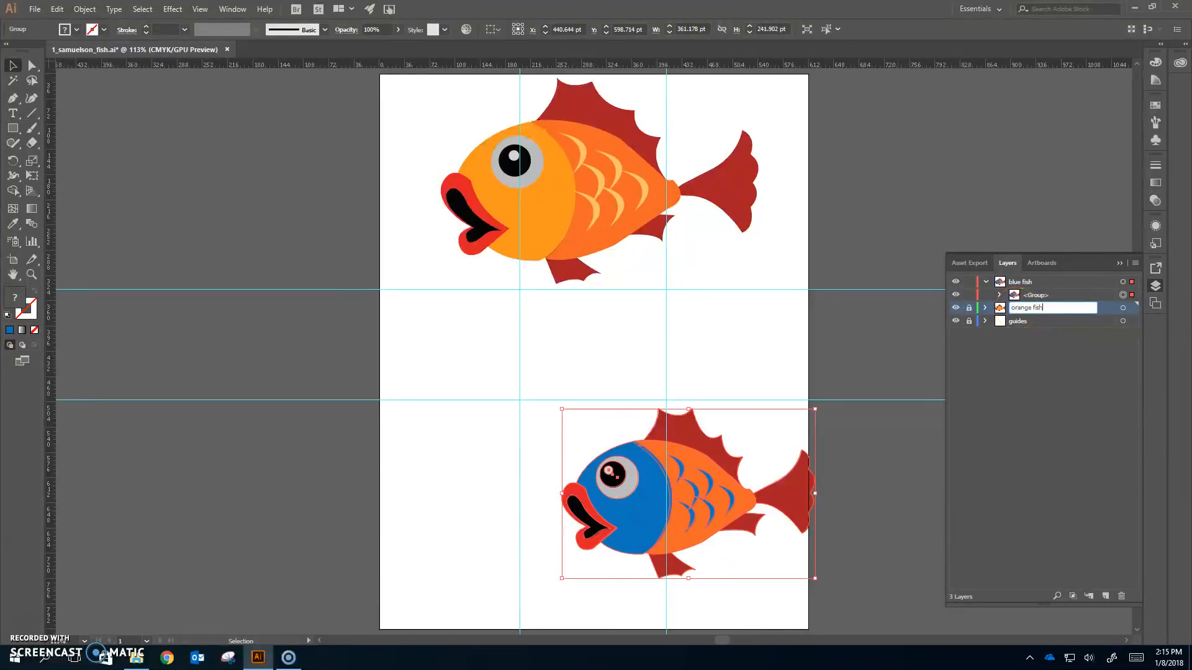
key(Return)
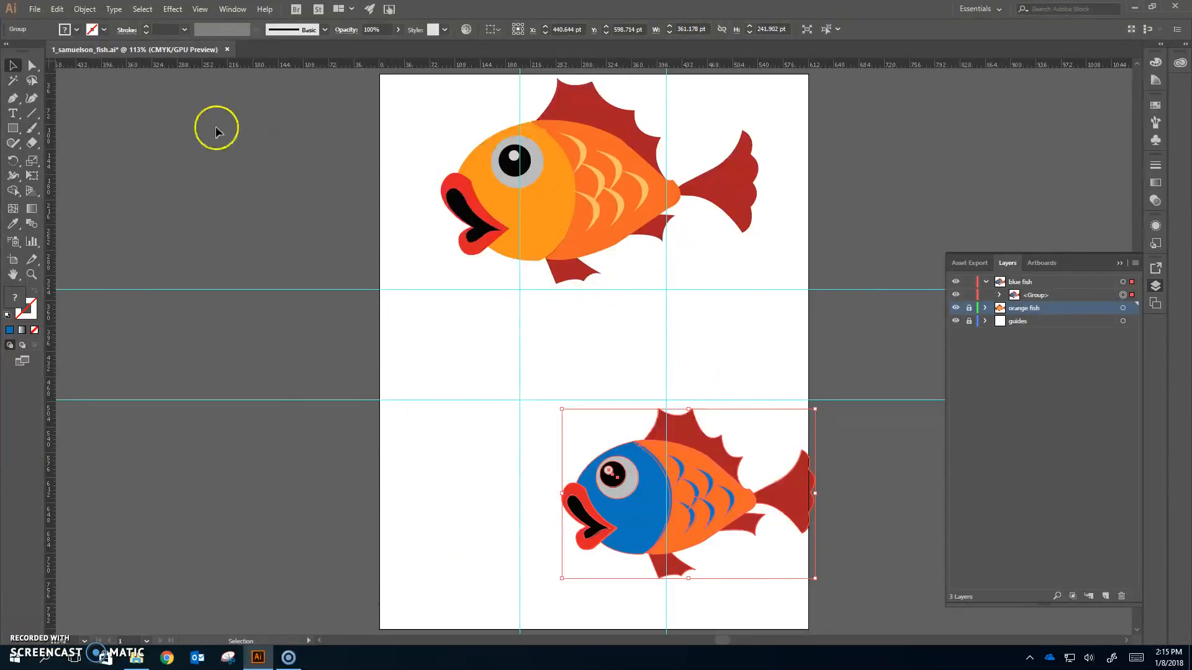
Step: Save the fish document with the Selection tool active
key(a)
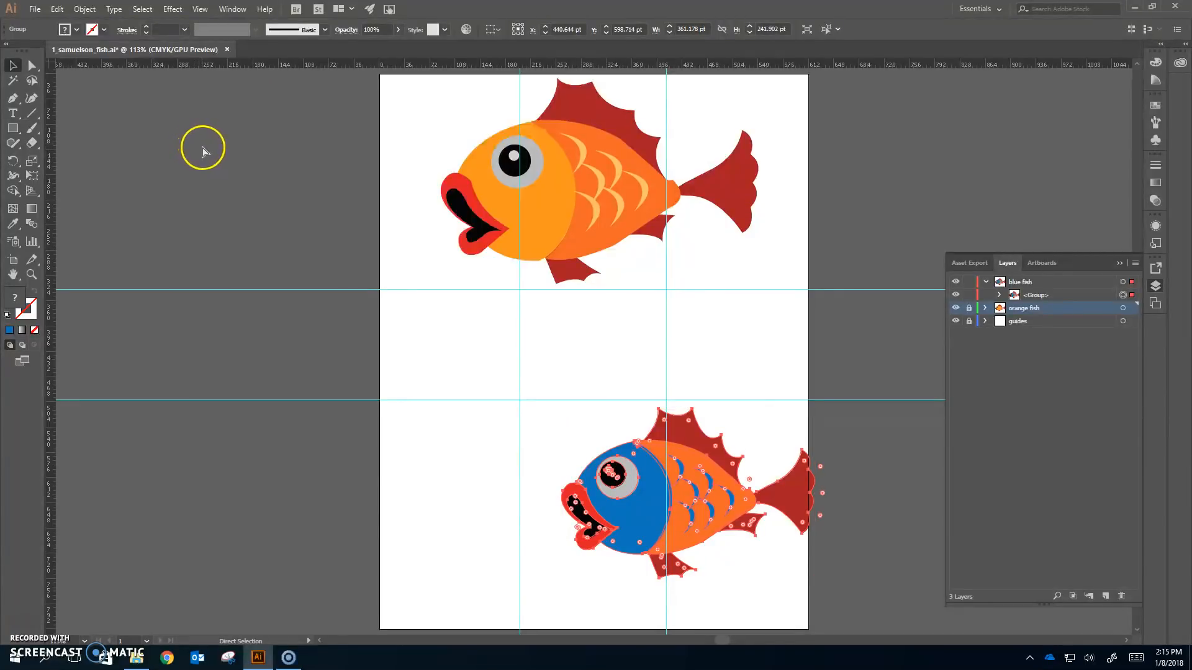
key(v)
key(ctrl+s)
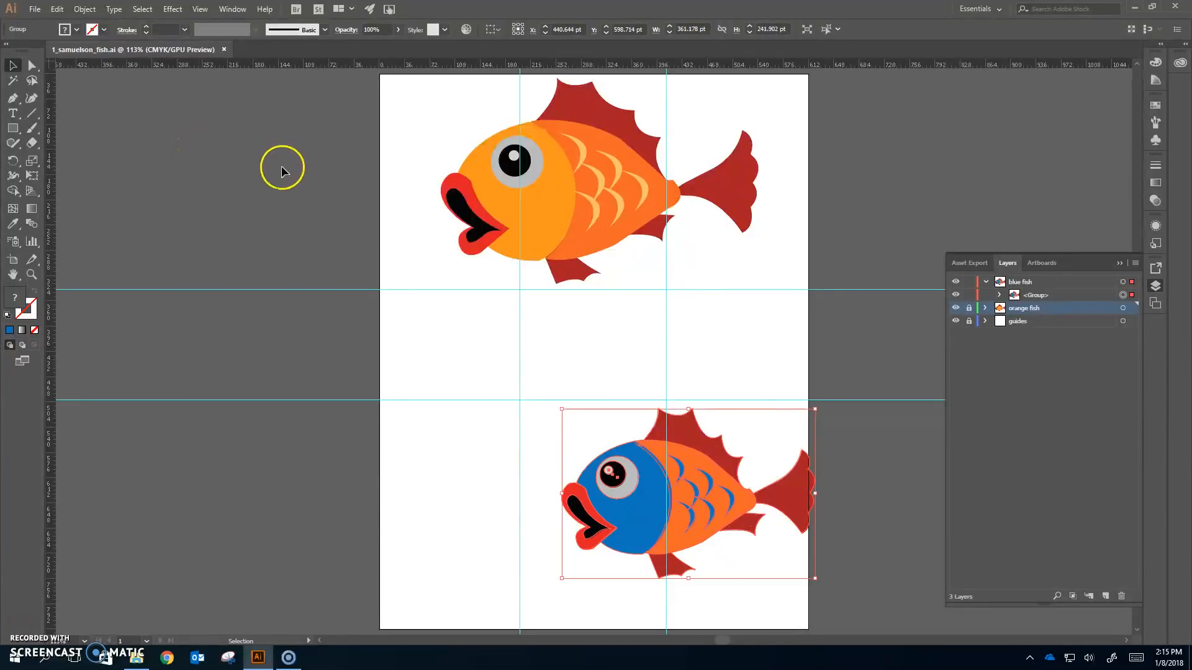